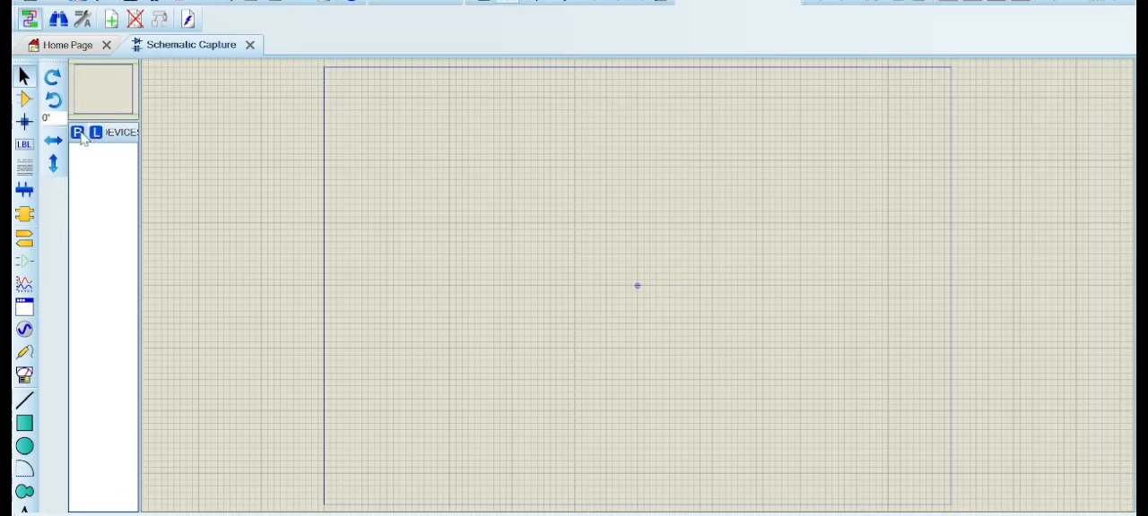
Search the device library for "ardui" and add the ARDUINO UNO from the ArduinoUnoTEP library to the project devices
click(77, 134)
text(a)
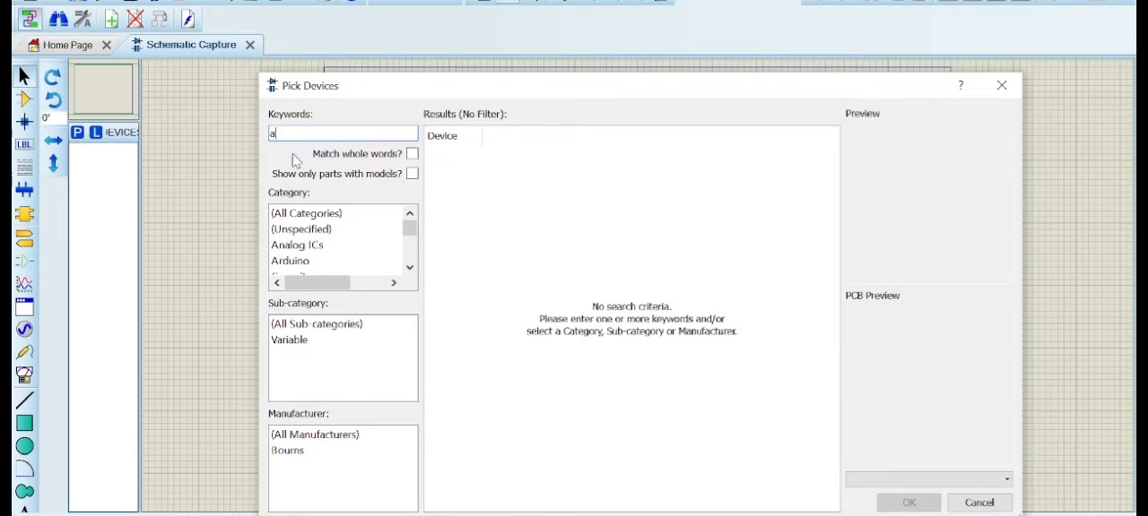
text(r)
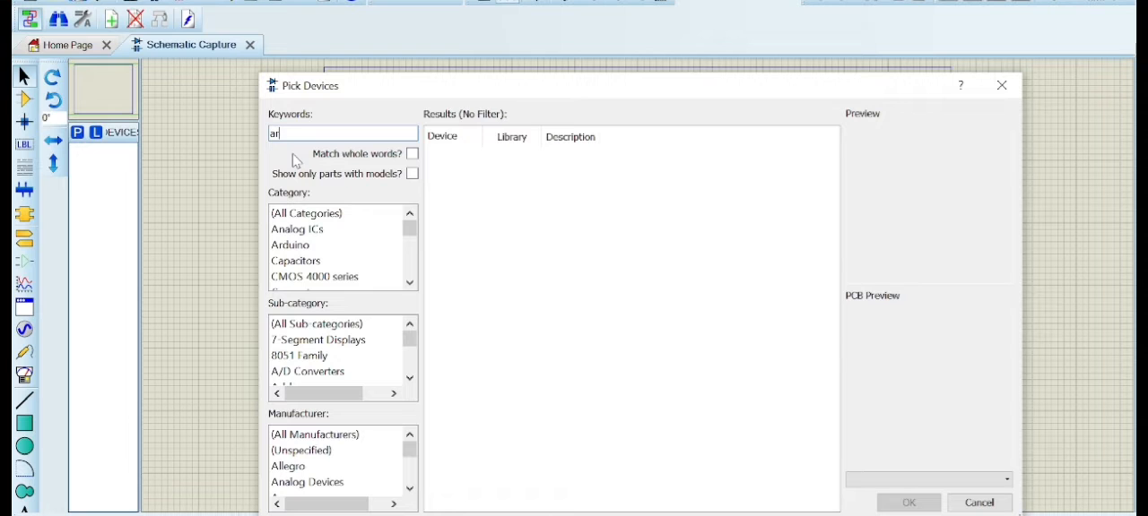
text(dui)
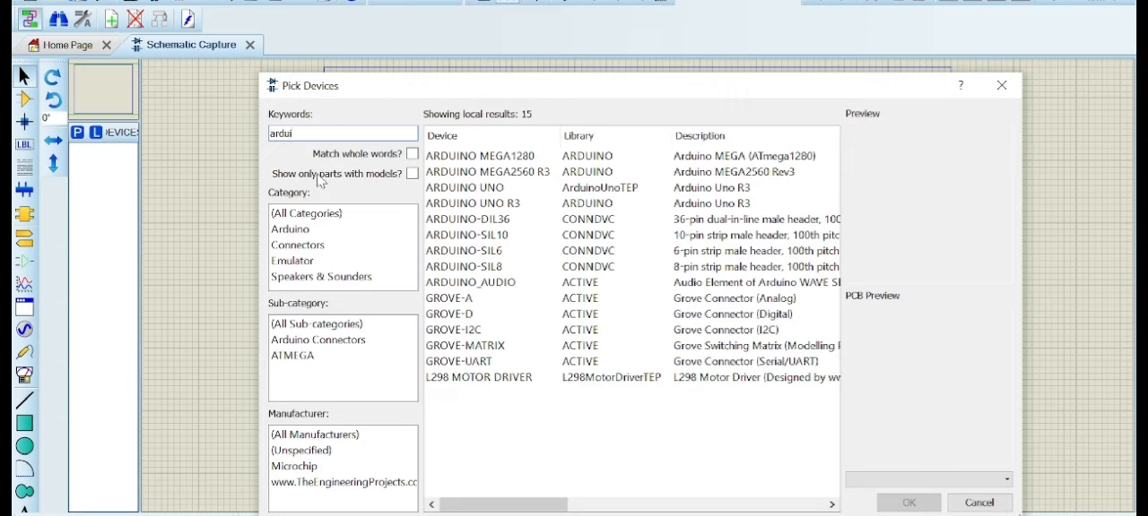
click(516, 190)
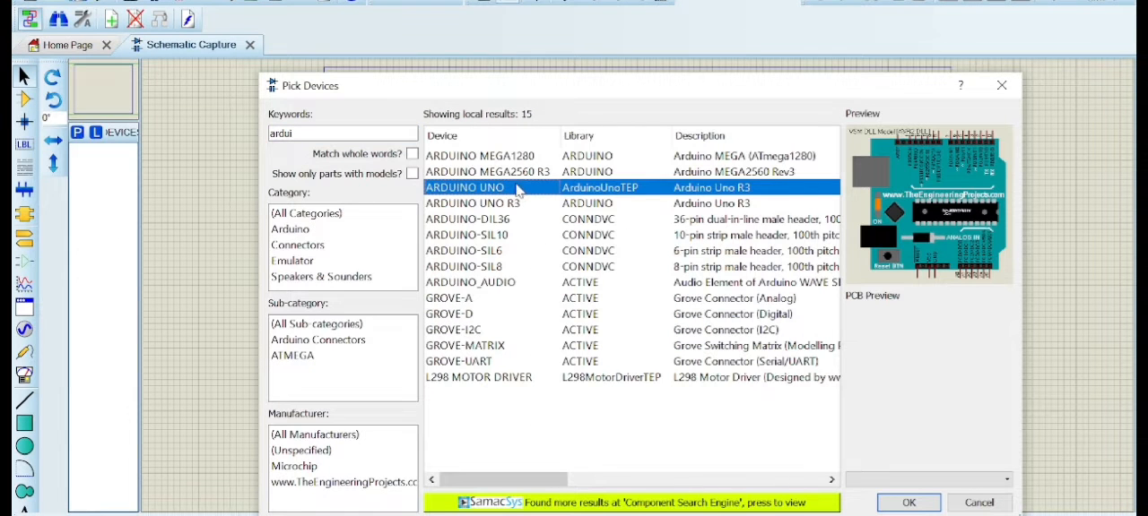
double_click(516, 189)
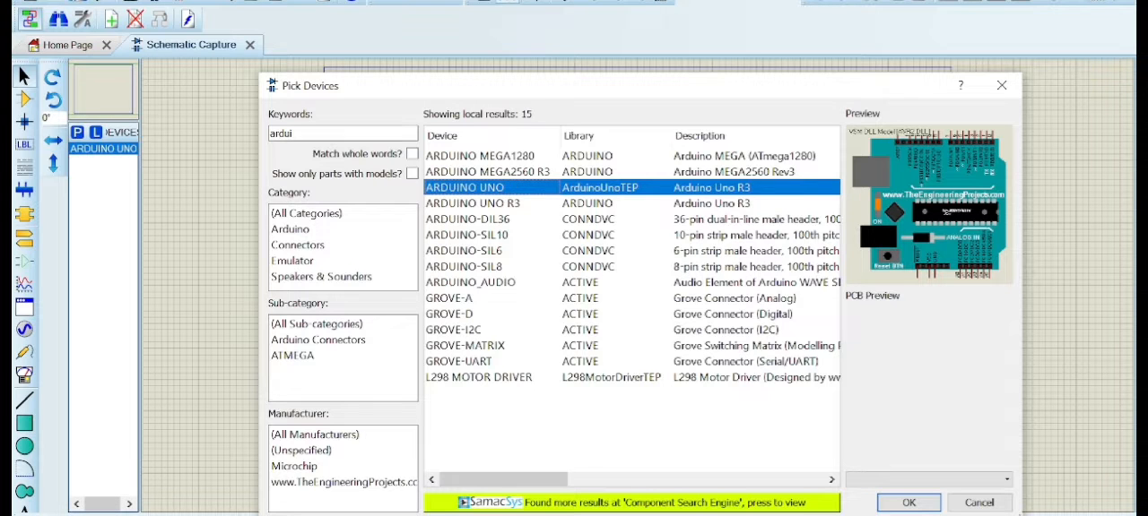
Search the device library for "flamesens" and add the FLAME SENSOR to the project devices
click(279, 134)
key(BackSpace)
key(BackSpace)
key(BackSpace)
key(BackSpace)
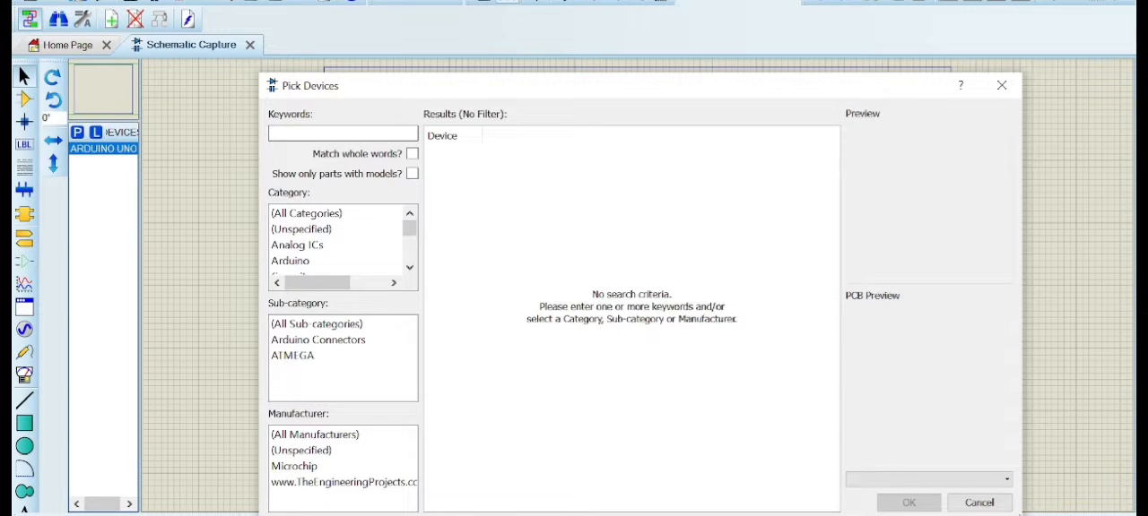
text(flame)
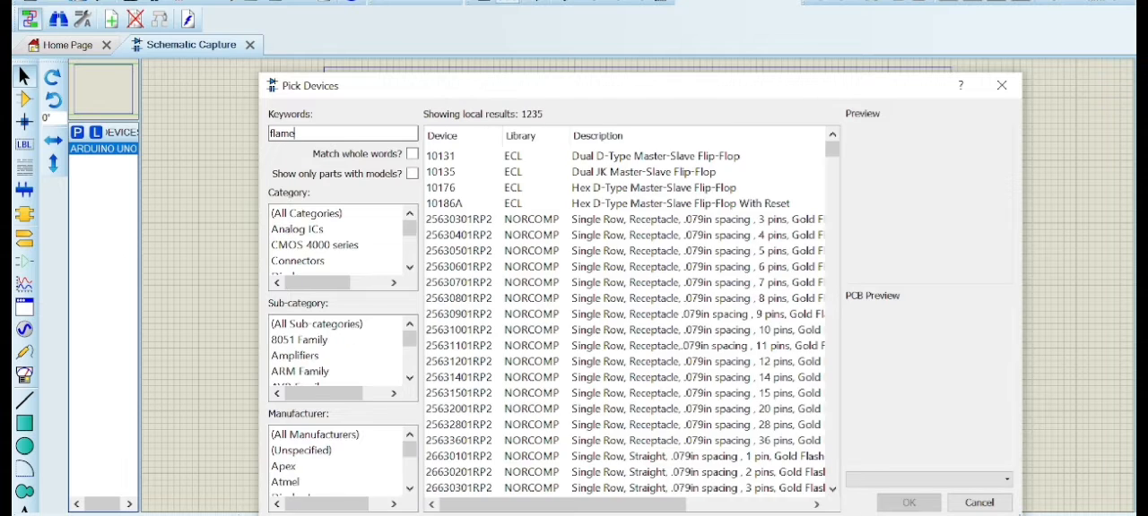
text(sens)
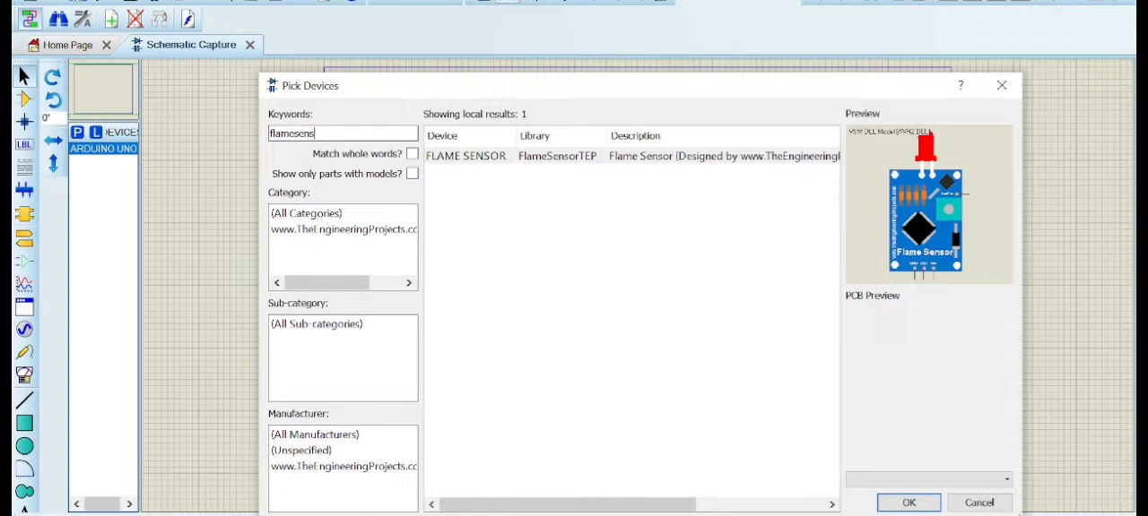
click(457, 161)
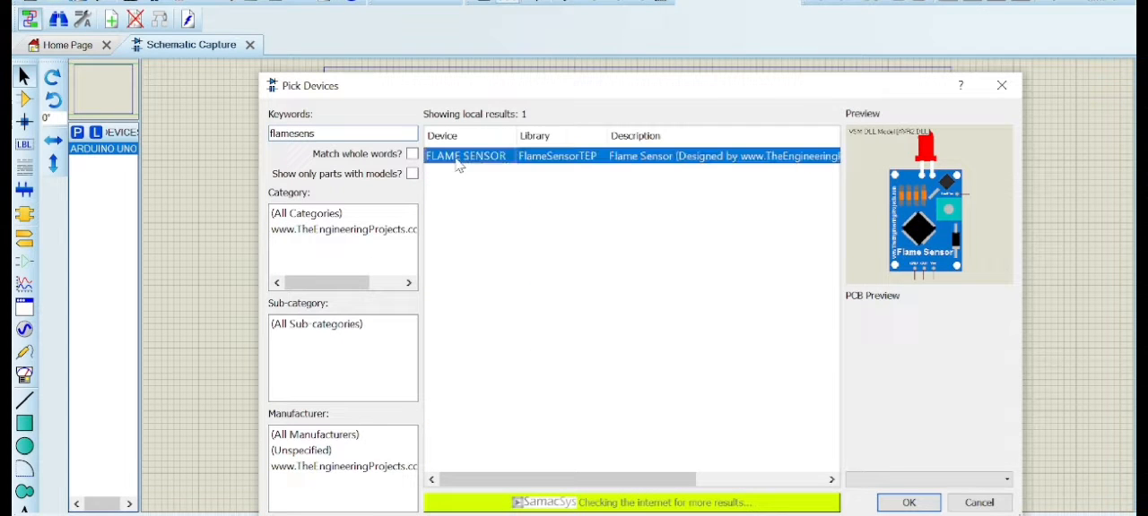
double_click(457, 161)
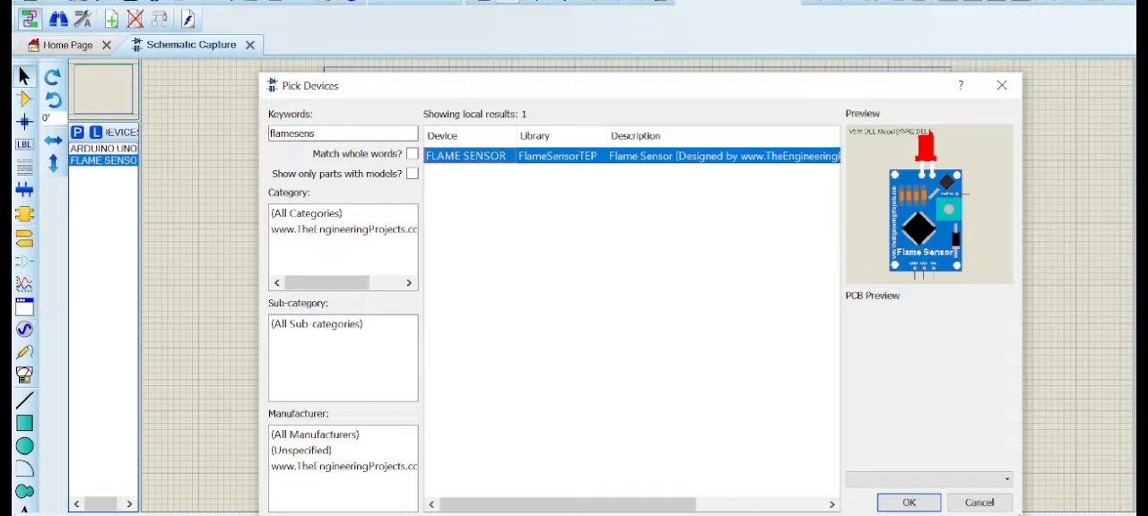
Search the device library for "lm044" and add the LM044L 20x4 alphanumeric LCD to the project devices
key(BackSpace)
key(BackSpace)
key(BackSpace)
key(BackSpace)
key(BackSpace)
key(BackSpace)
key(BackSpace)
key(BackSpace)
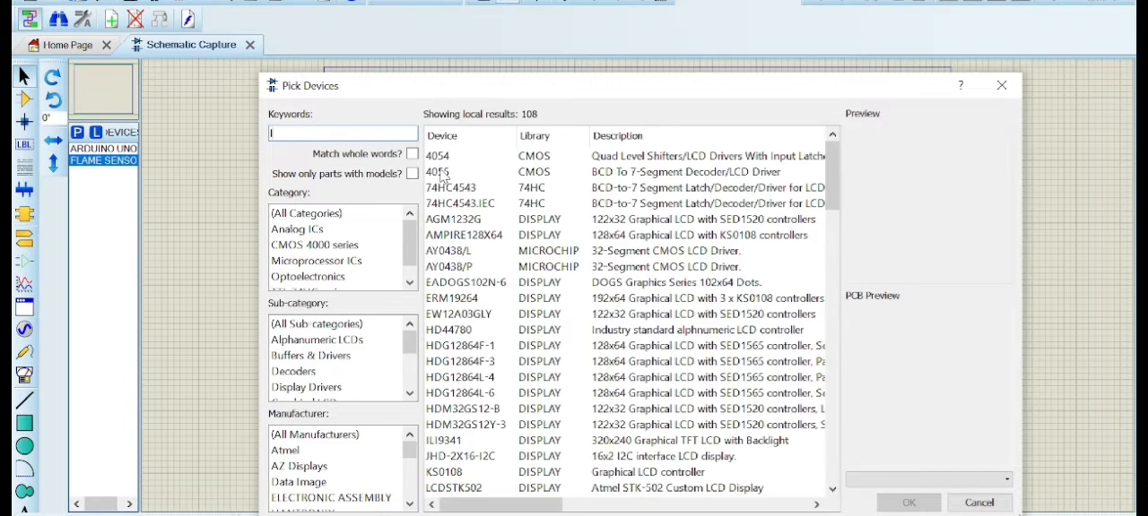
text(044)
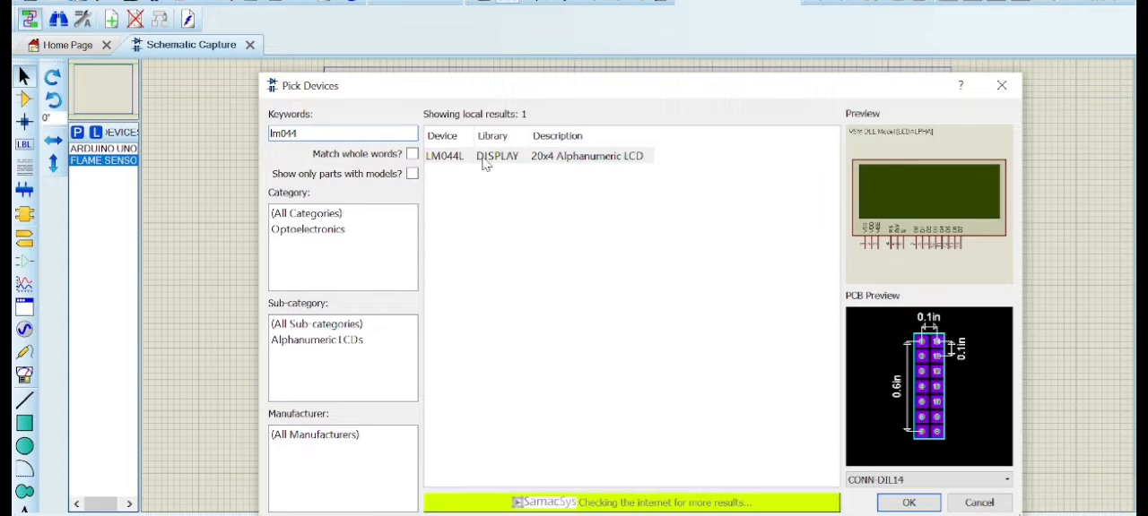
double_click(484, 163)
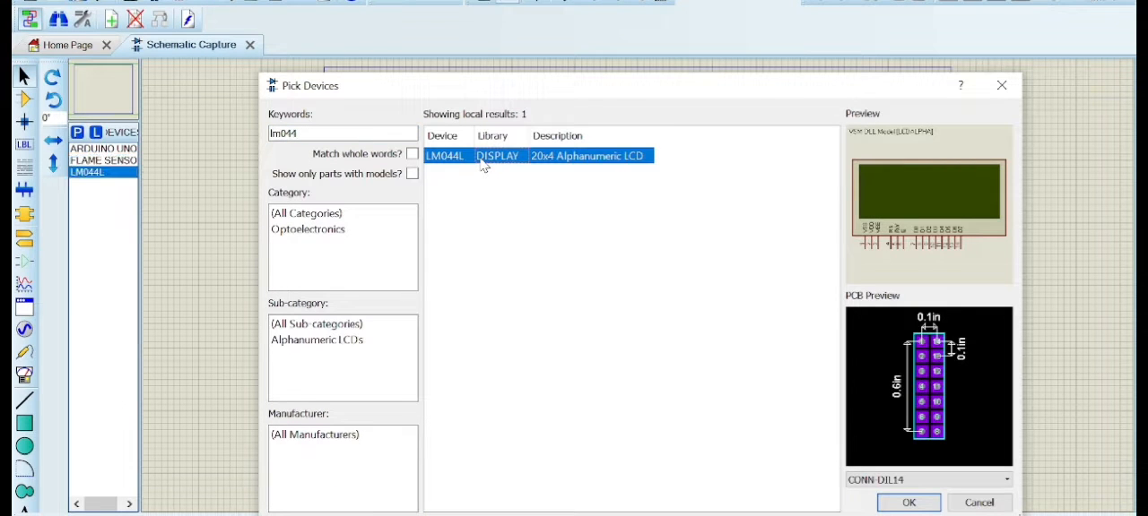
Search the device library for "logictoggl" and add the LOGICTOGGLE momentary logic source to the project devices
click(358, 134)
key(BackSpace)
key(BackSpace)
key(BackSpace)
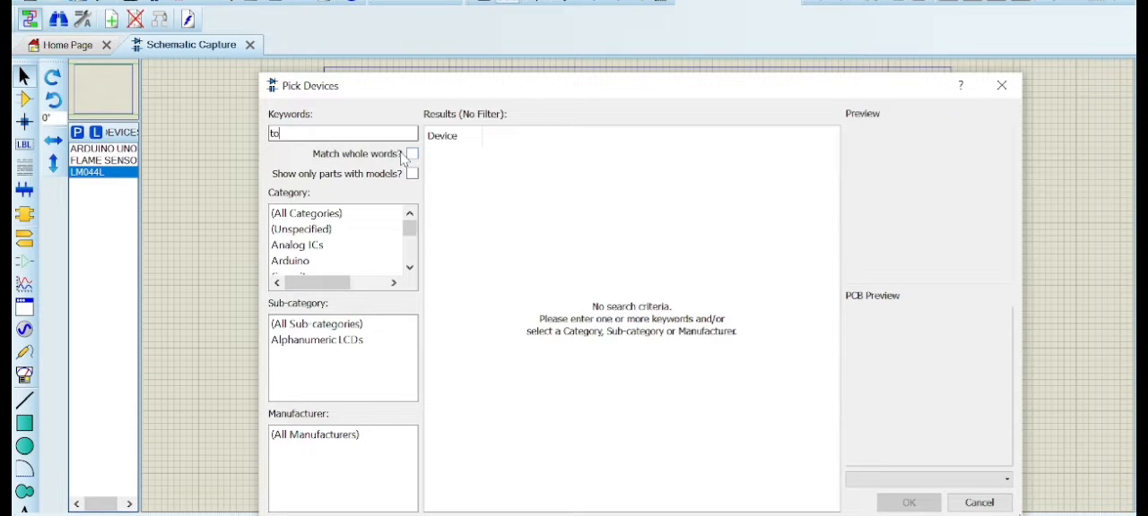
key(BackSpace)
key(BackSpace)
key(BackSpace)
text(lo)
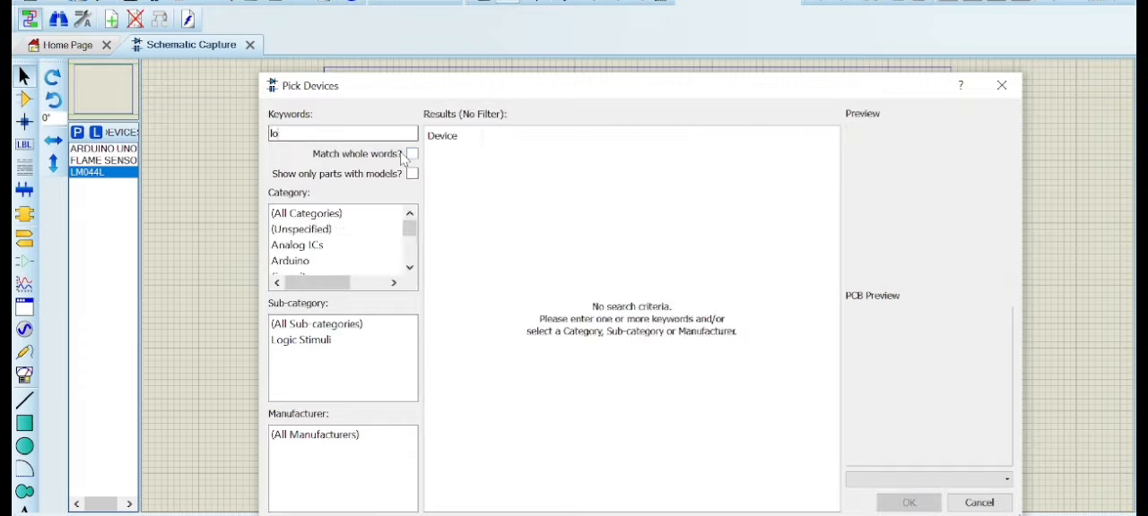
text(gictoggl)
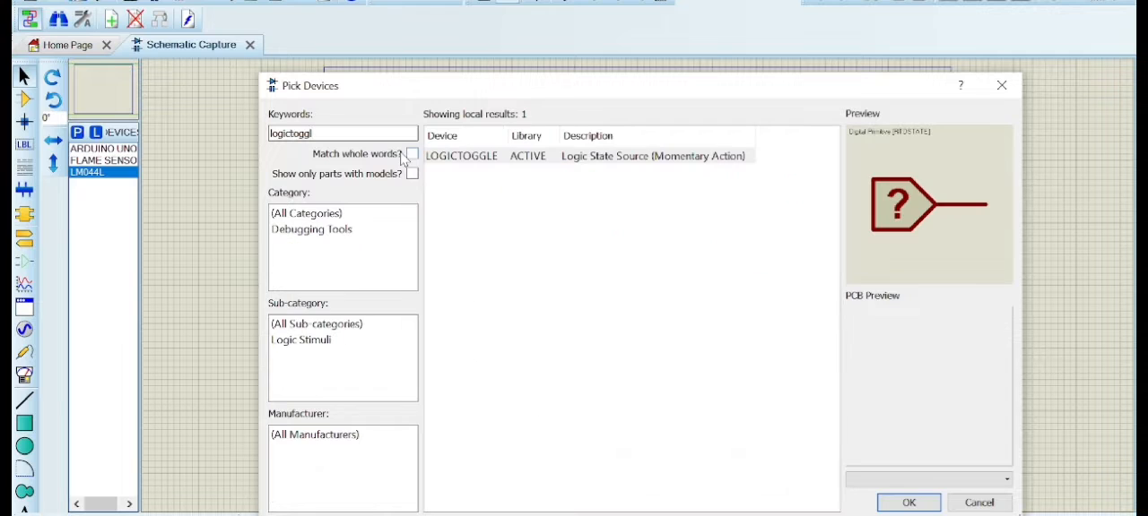
double_click(461, 156)
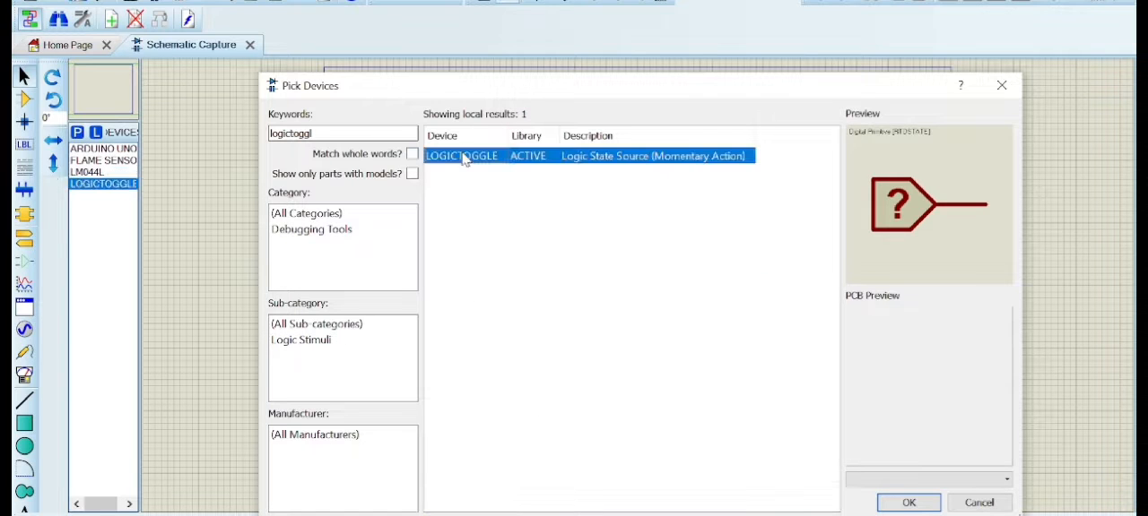
Search the device library for "3005p", add the 10K trimmer 3005P-1-103 to the project devices, and close the device picker
click(337, 133)
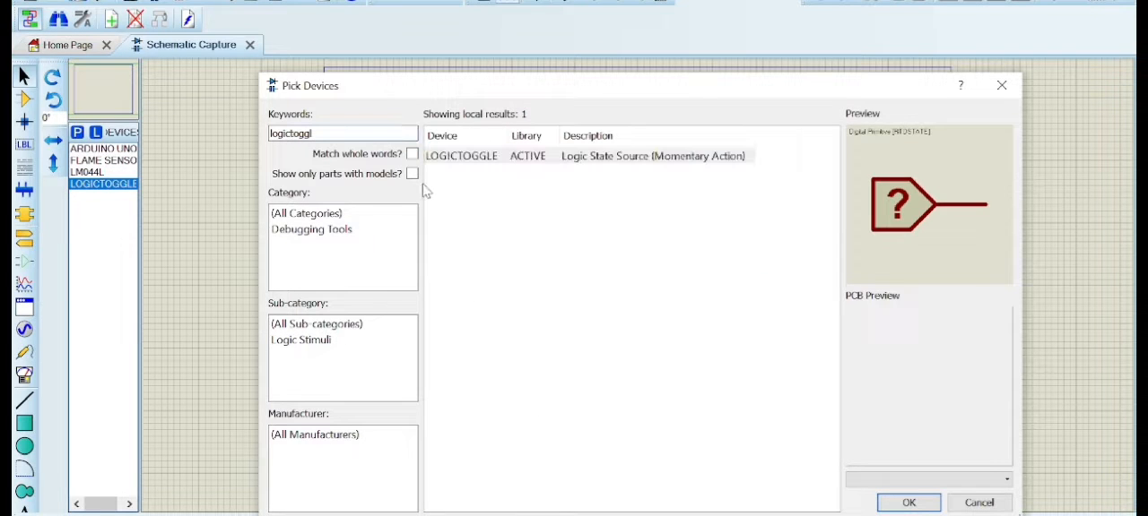
key(BackSpace)
key(BackSpace)
key(BackSpace)
key(BackSpace)
key(BackSpace)
key(BackSpace)
key(BackSpace)
key(BackSpace)
key(BackSpace)
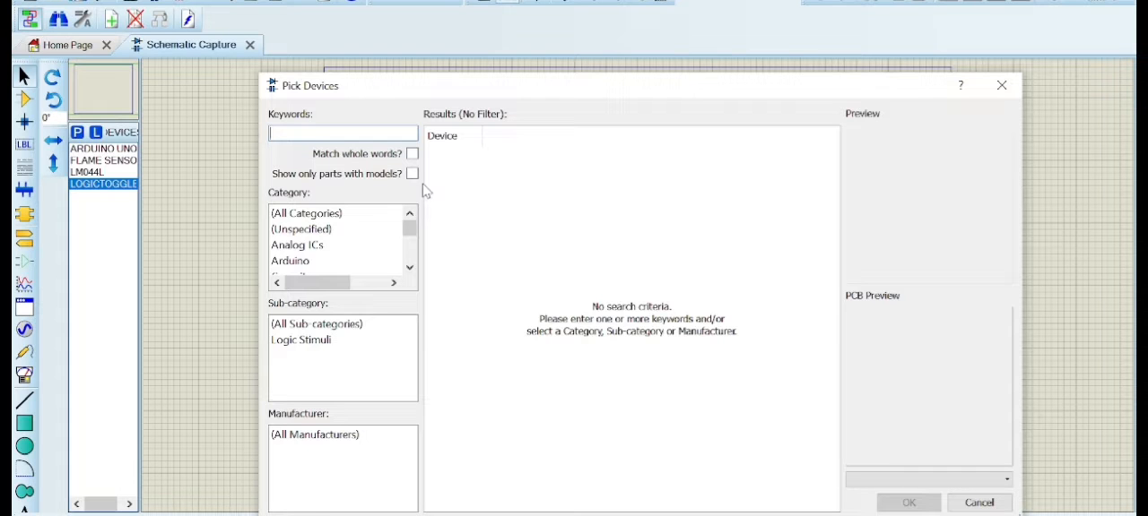
text(3005p)
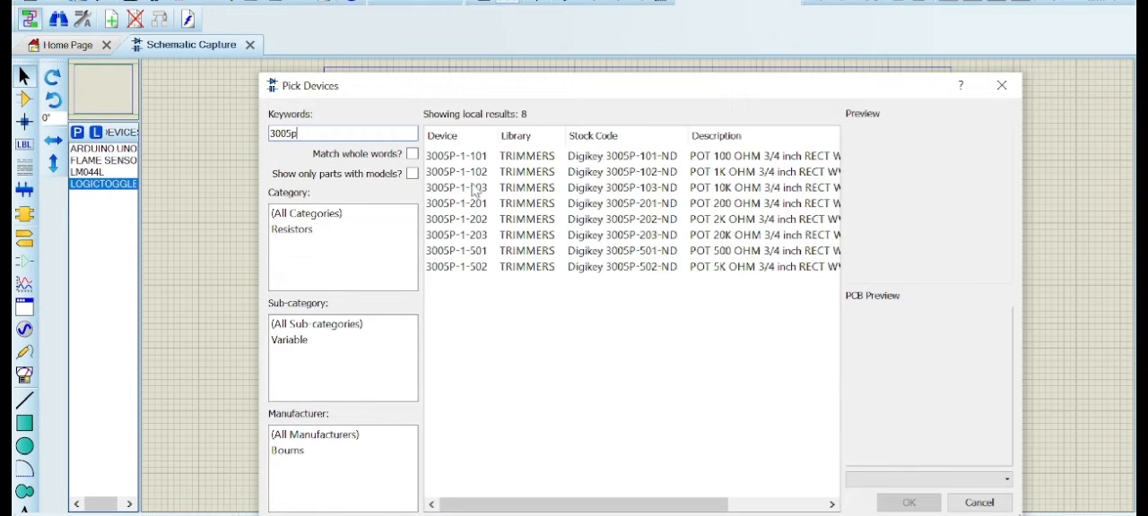
mouse_move(480, 192)
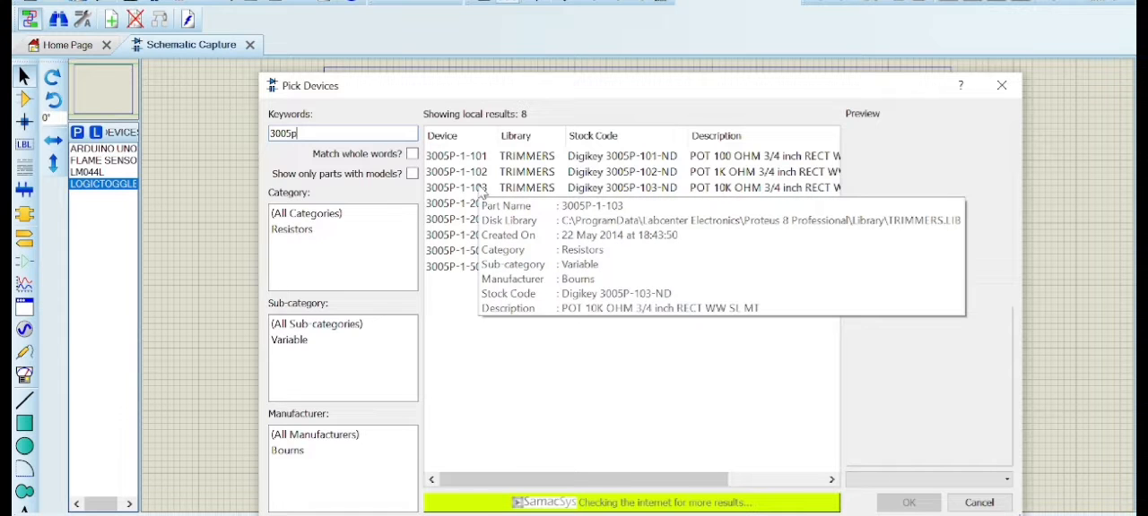
double_click(481, 190)
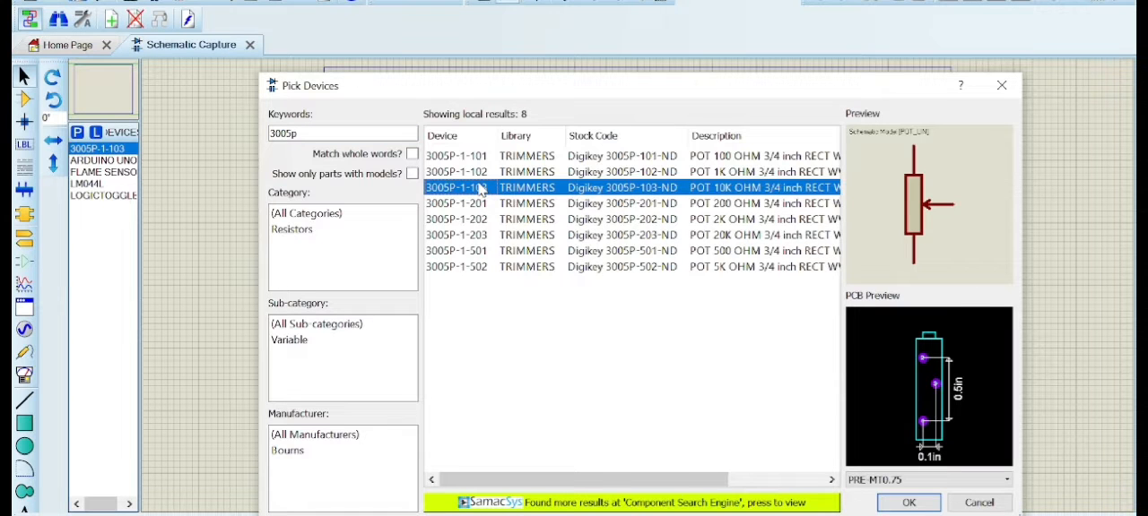
click(991, 87)
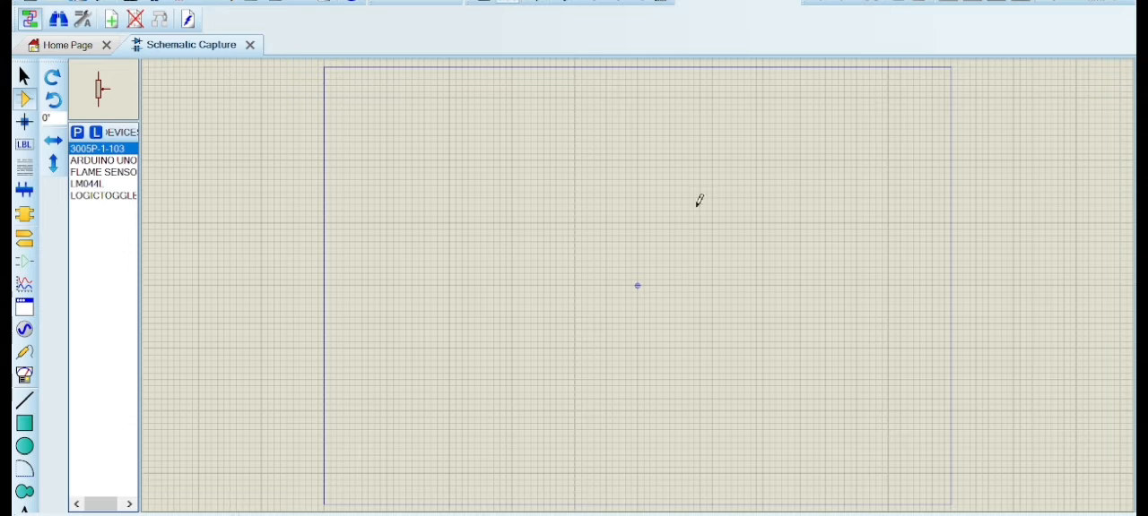
Place the ARDUINO UNO, rotated to 270°, just below and left of the centre of the schematic sheet
click(103, 161)
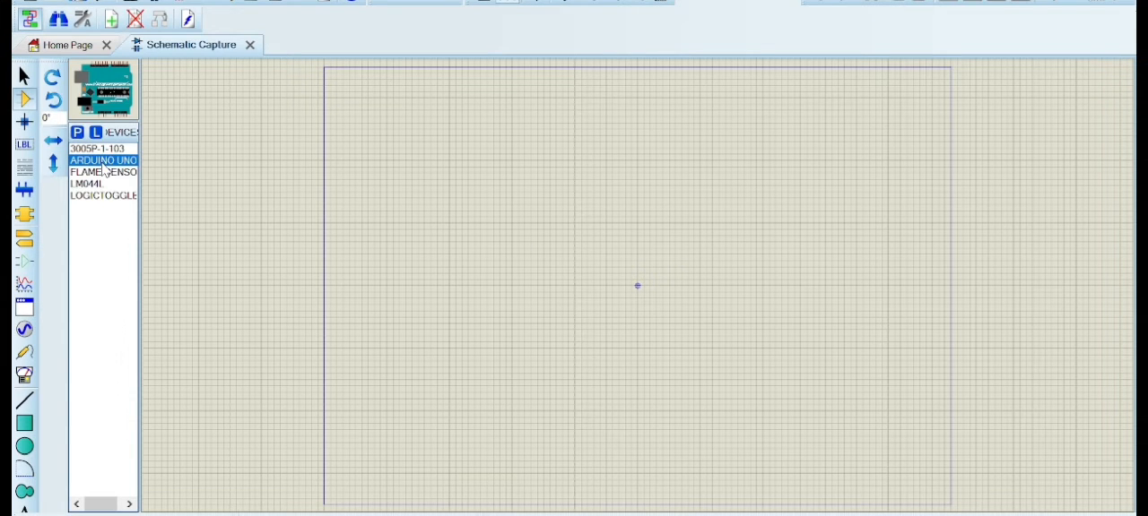
click(53, 101)
click(54, 101)
click(54, 102)
click(527, 237)
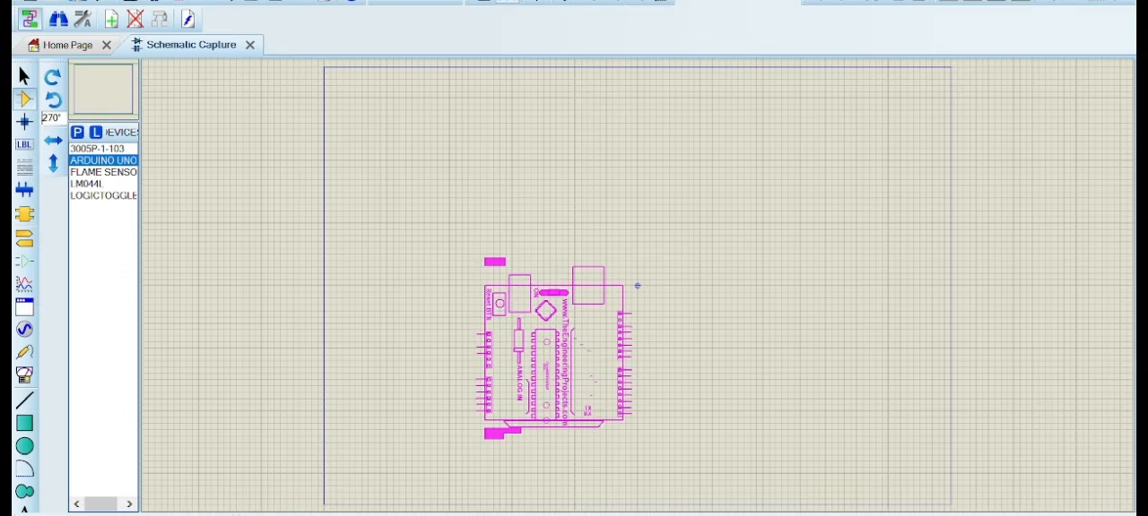
click(553, 350)
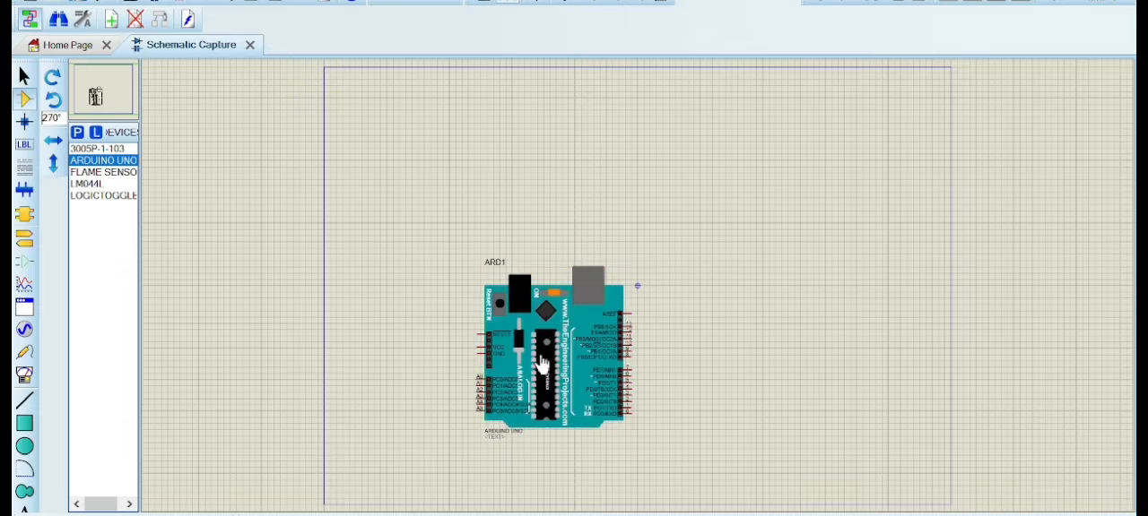
Place the FLAME SENSOR upright at 0° rotation in the upper-left corner of the schematic sheet
click(90, 173)
click(53, 107)
click(53, 107)
click(53, 106)
click(53, 107)
click(53, 107)
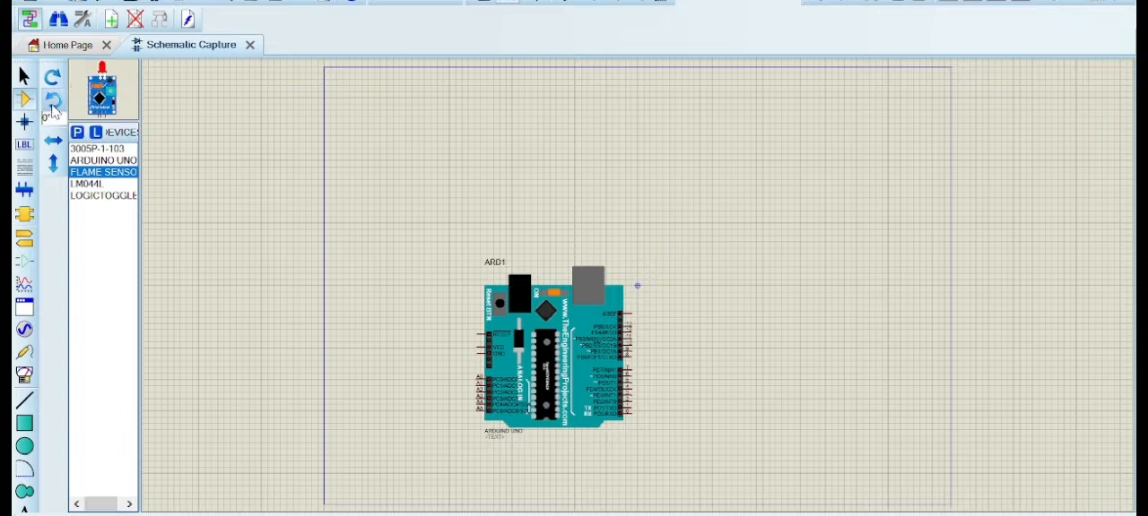
click(376, 142)
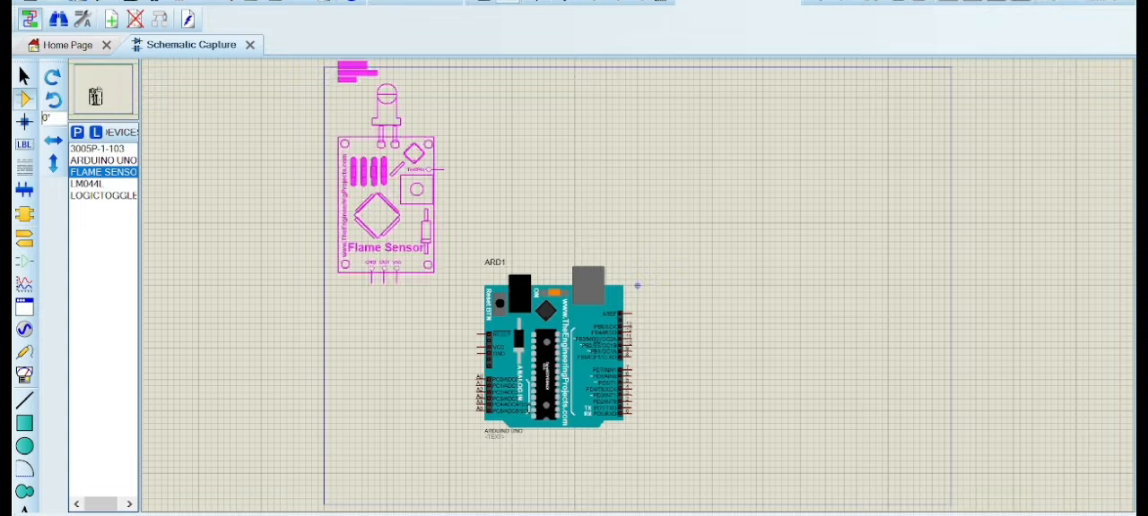
click(392, 197)
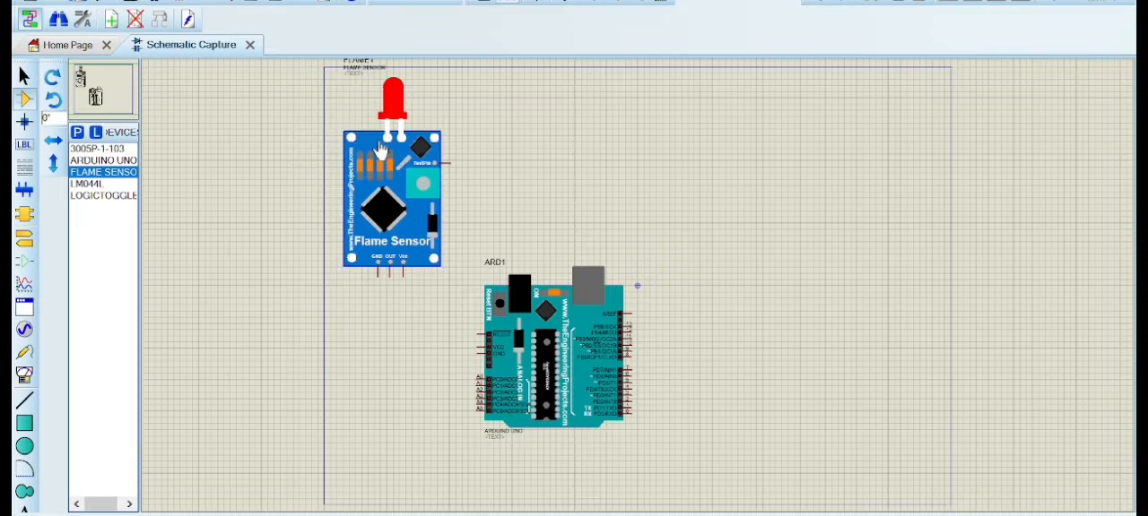
Place the LM044L LCD near the upper-right corner of the schematic sheet
double_click(118, 192)
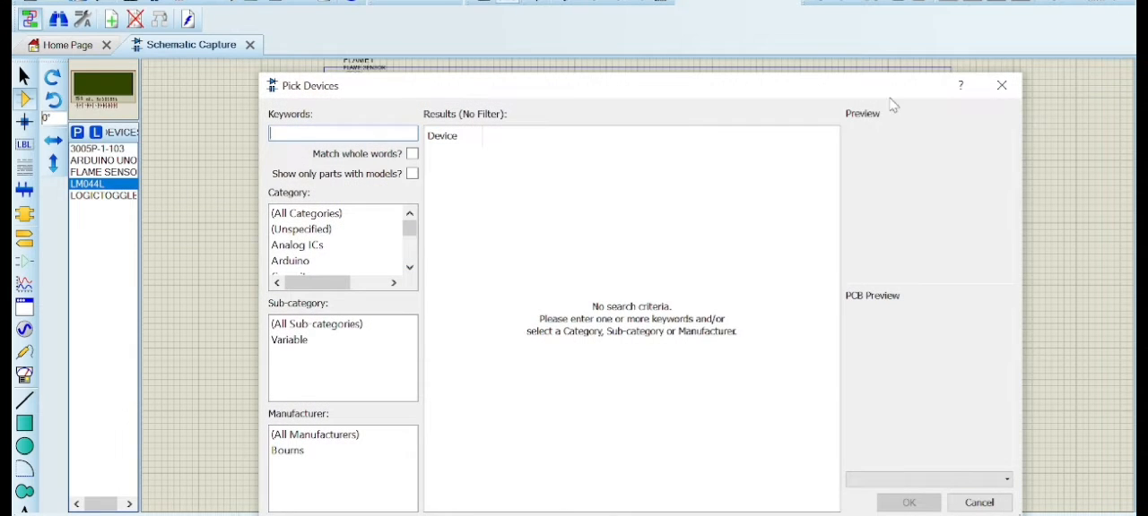
click(1001, 85)
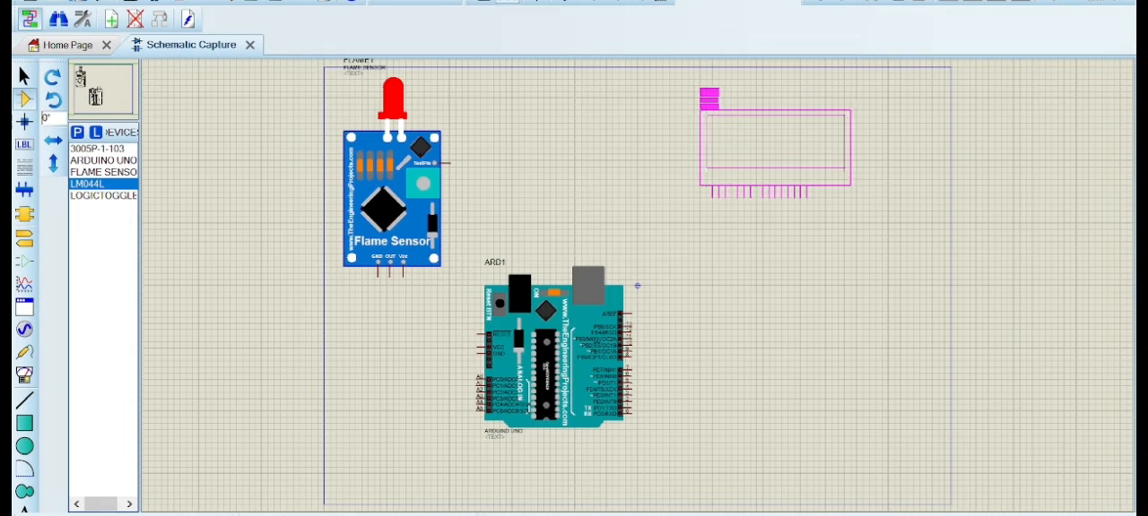
click(714, 98)
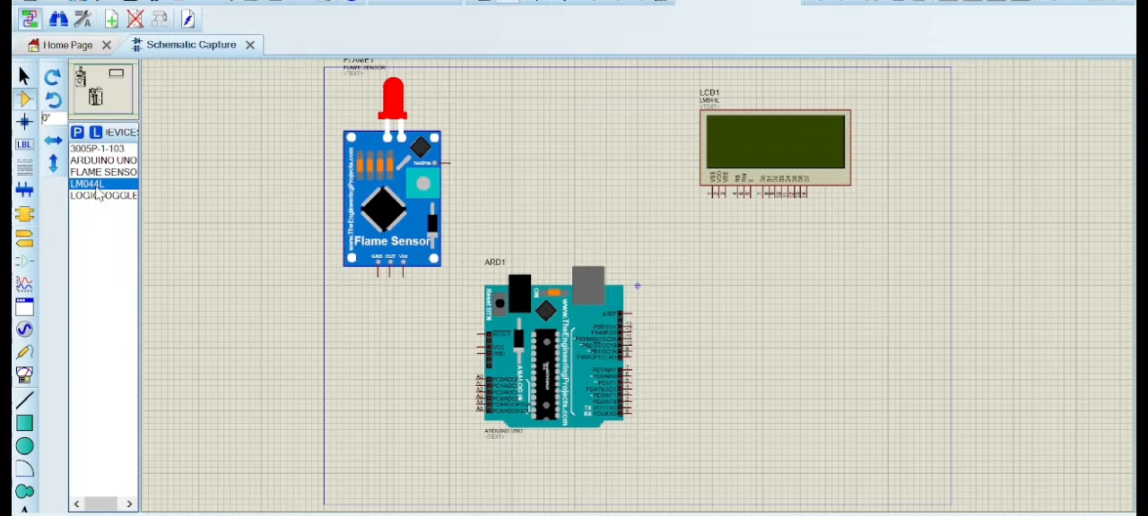
Place the LOGICTOGGLE, rotated to 270°, just right of the flame sensor's test pin
click(101, 195)
click(54, 100)
double_click(54, 100)
click(470, 94)
click(467, 141)
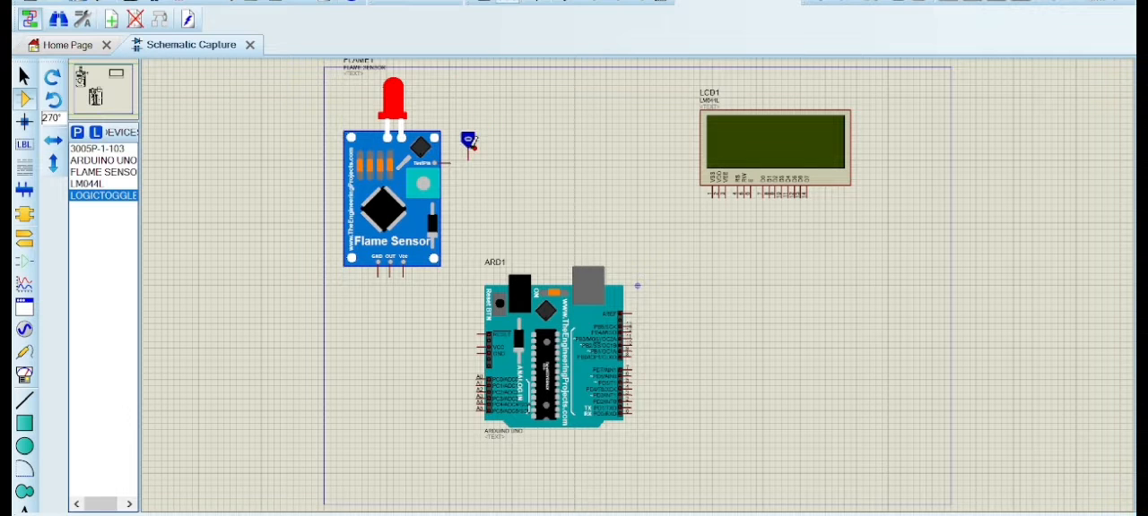
Place the 3005P-1-103 trimmer, unrotated at 0°, between the Arduino's upper-right corner and the LCD
double_click(105, 148)
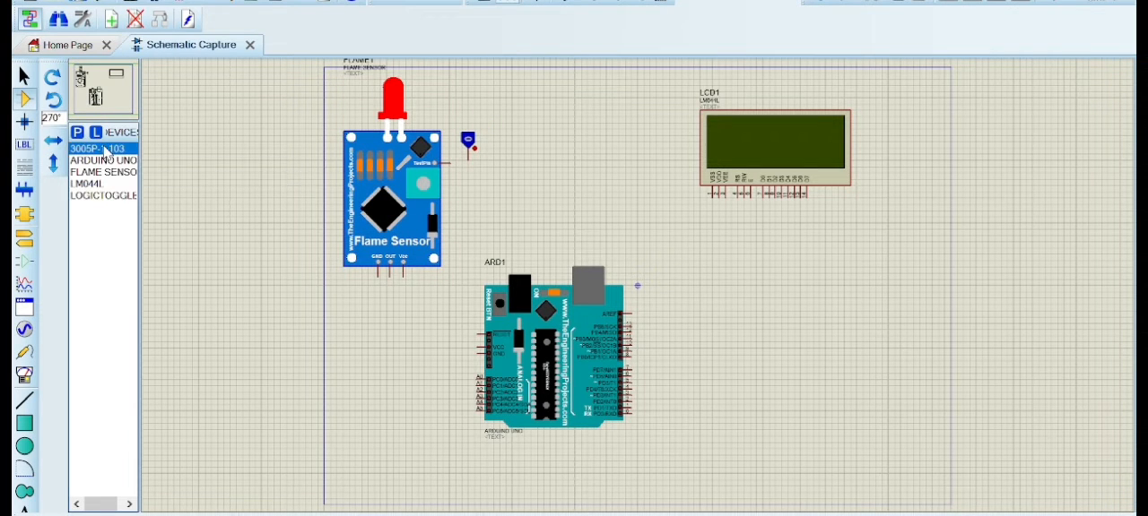
click(1002, 85)
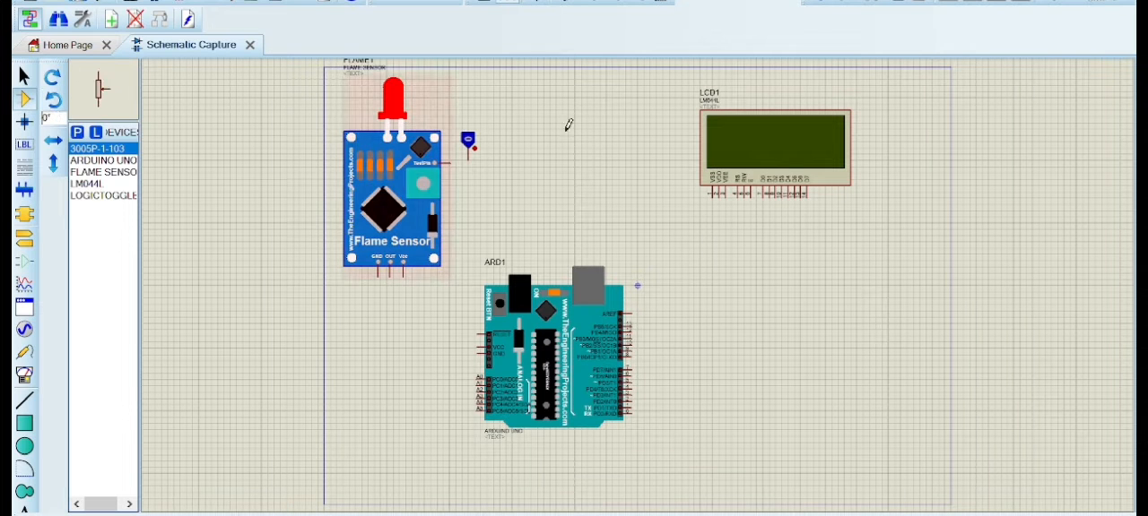
click(585, 167)
click(662, 260)
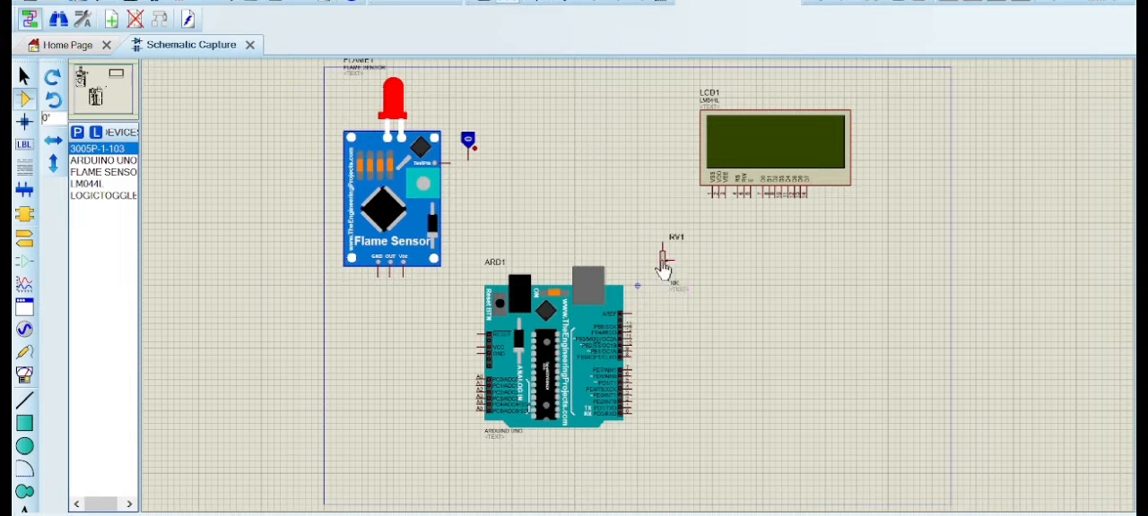
Place one GROUND terminal below the flame sensor and another just below and right of trimmer RV1
click(25, 238)
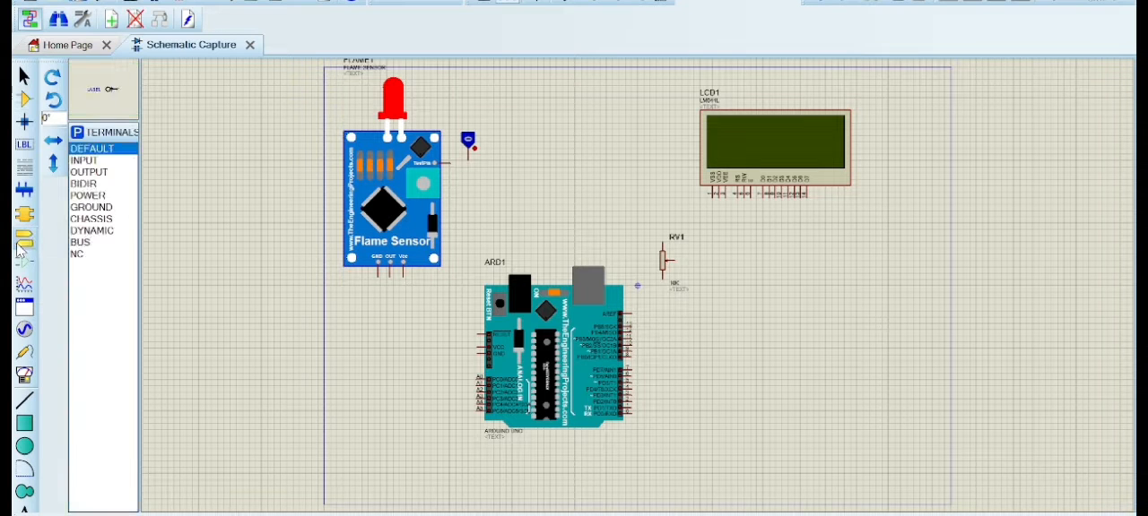
click(90, 207)
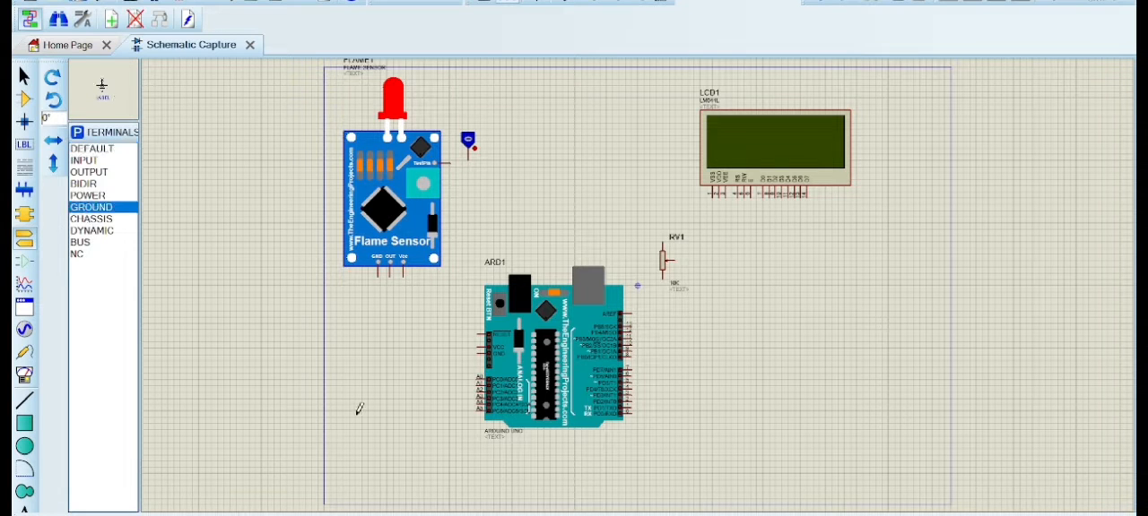
click(353, 341)
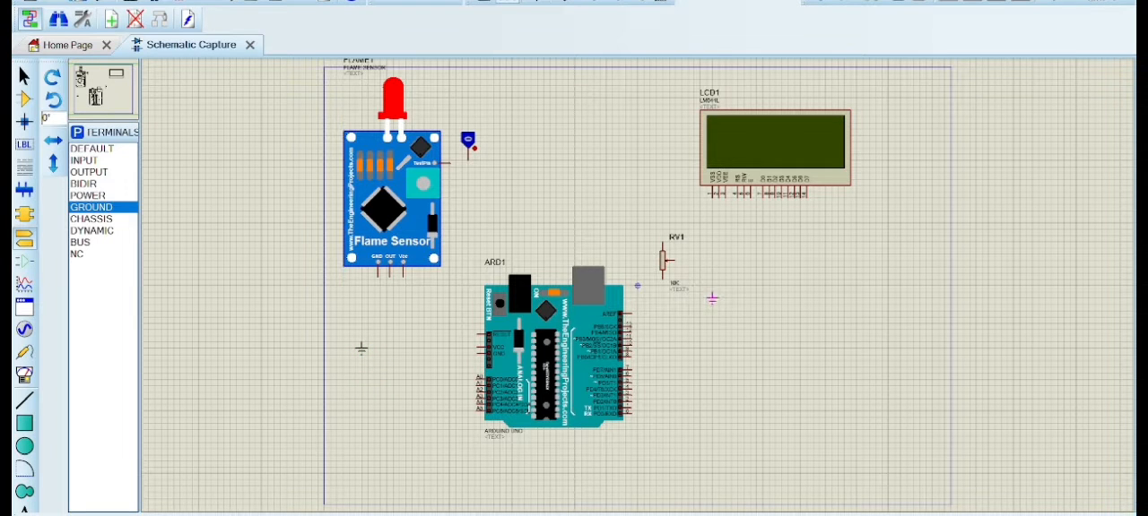
click(706, 293)
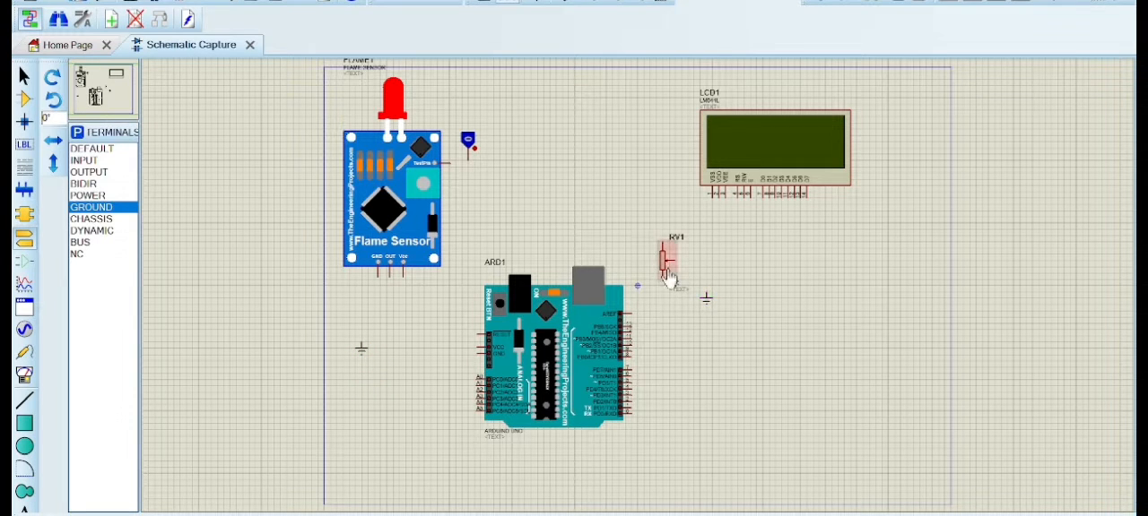
Place one POWER terminal to the left of the LCD and another just below and right of the flame sensor
click(114, 197)
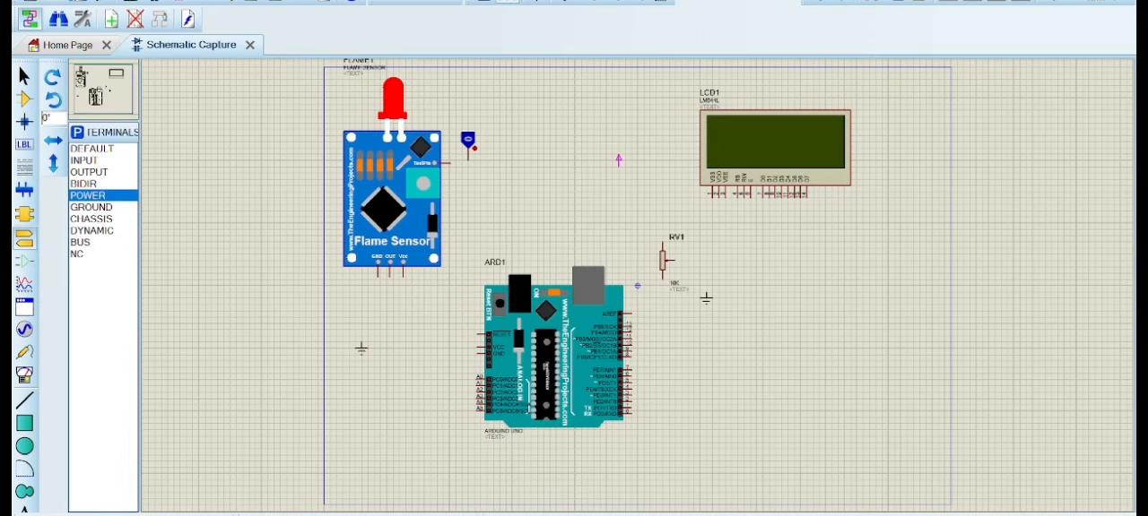
click(618, 166)
click(442, 285)
Wire the LCD's VSS pin to the nearby ground, VDD to the power terminal beside it, and VEE to trimmer RV1's wiper
click(715, 191)
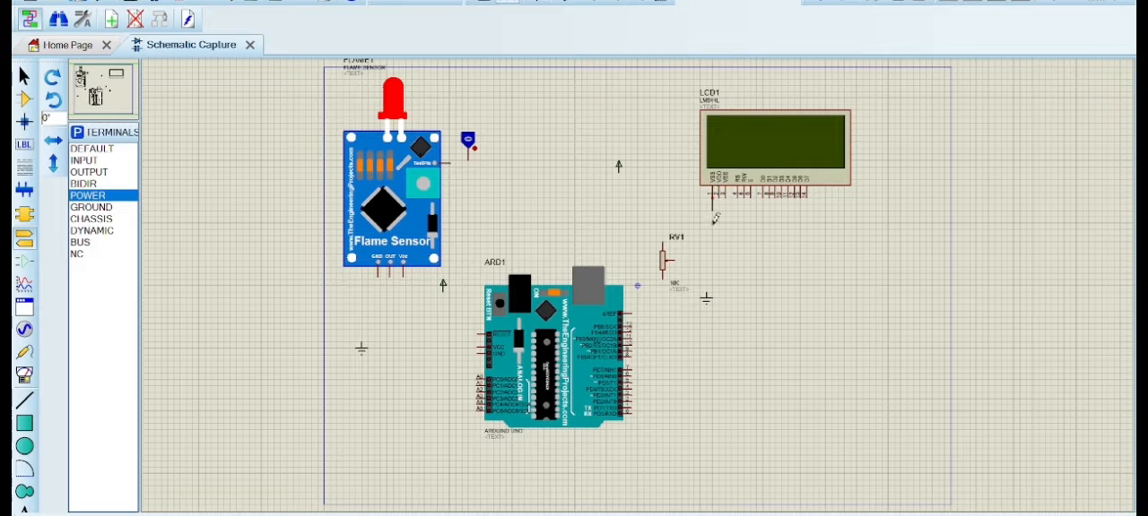
click(707, 285)
click(718, 196)
click(619, 170)
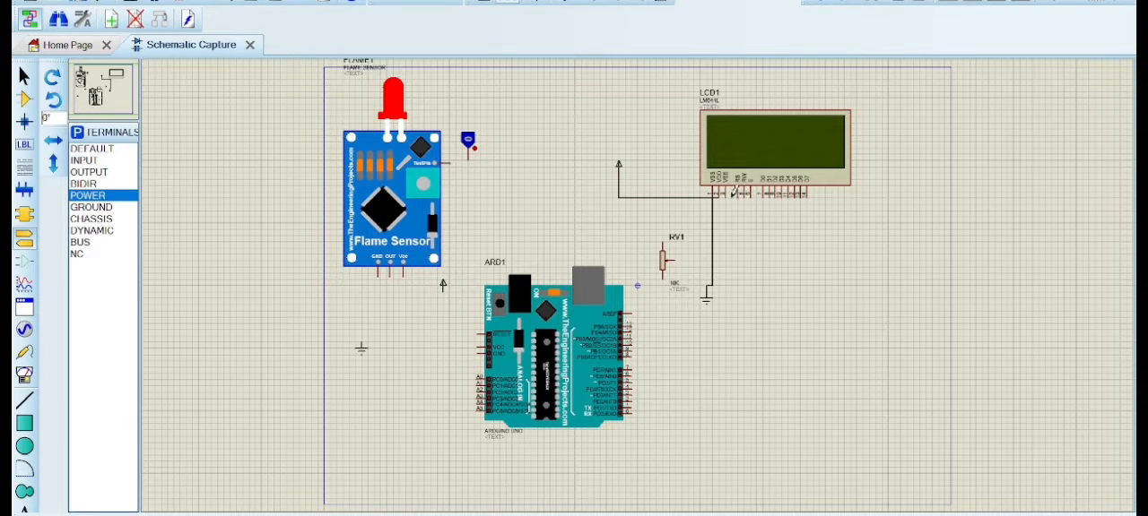
click(728, 196)
click(668, 260)
Wire the LCD's RS pin to Arduino pin 13 and its RW pin to the LCD's ground wire
click(737, 194)
click(632, 323)
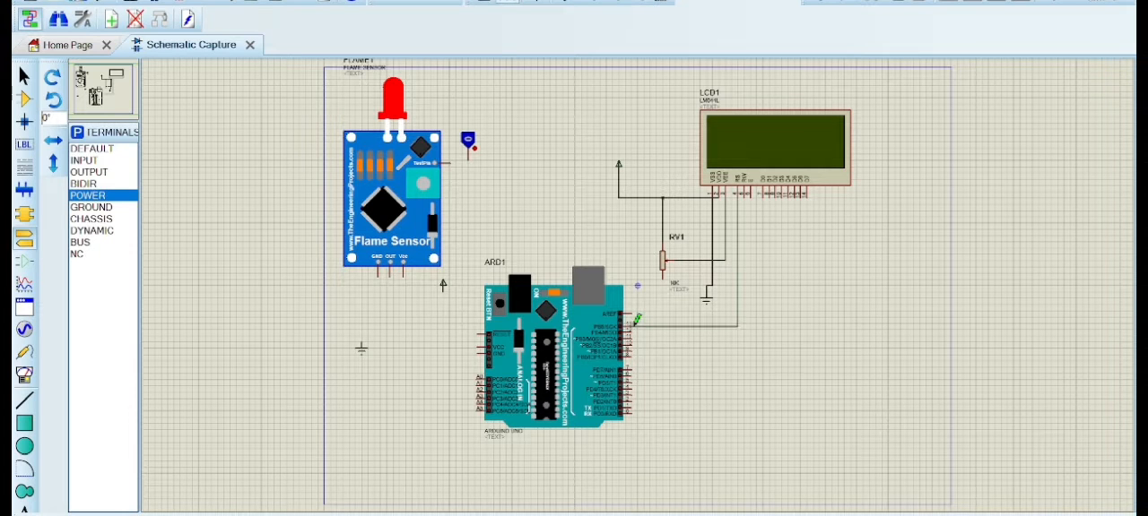
click(744, 191)
click(714, 278)
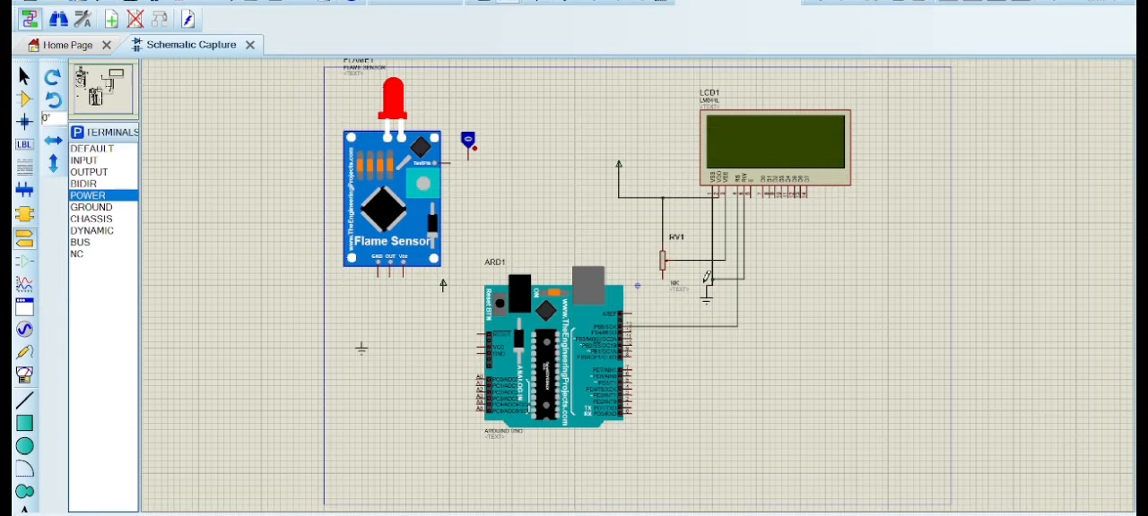
Connect the lower end of trimmer RV1 to the ground wire and the LCD's E pin to Arduino pin 12
click(712, 279)
click(663, 279)
click(750, 192)
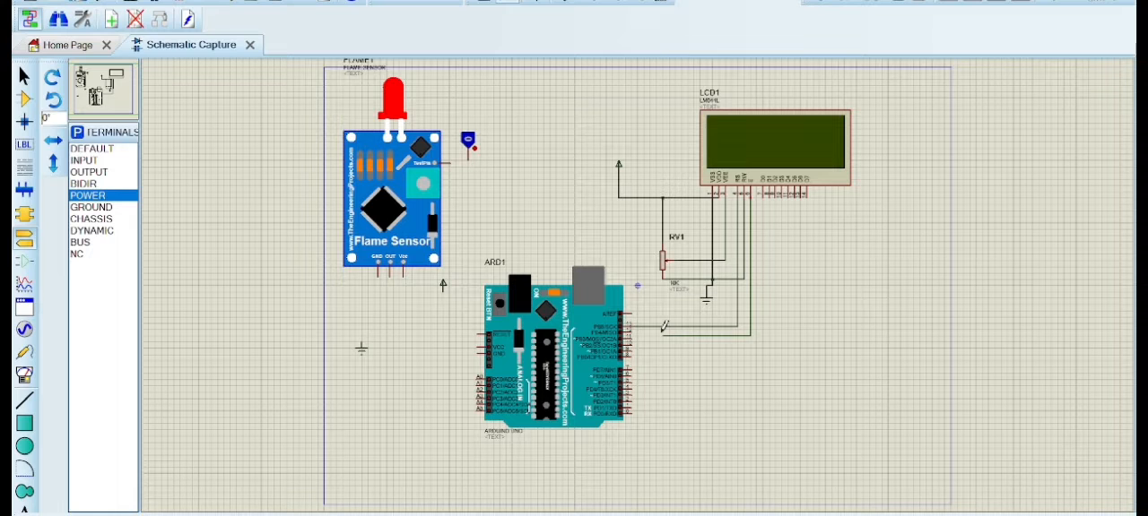
click(631, 330)
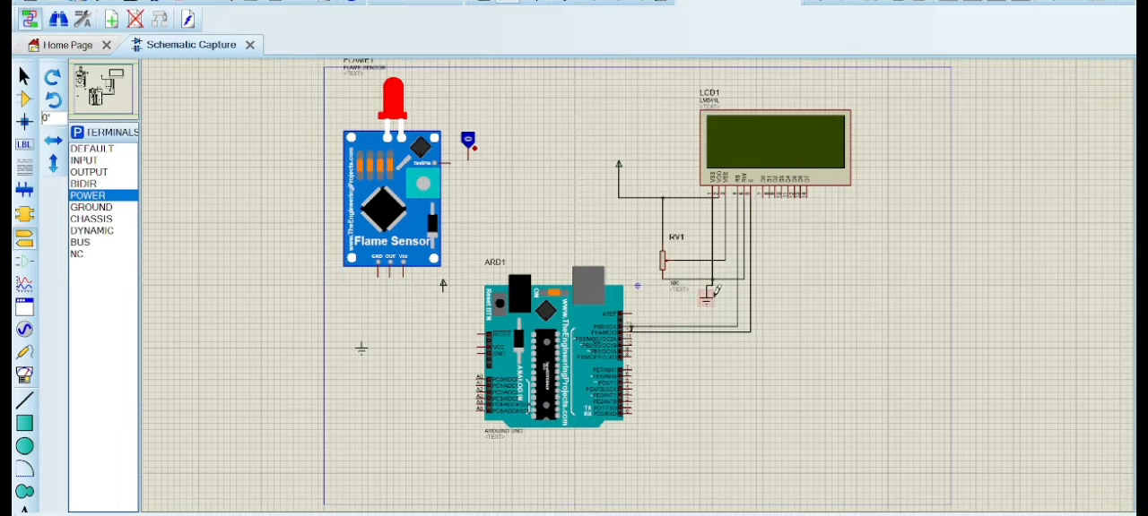
Wire the LCD's data pins D7, D6, D5 and D4 to Arduino pins 8, 9, 10 and 11 respectively
click(807, 191)
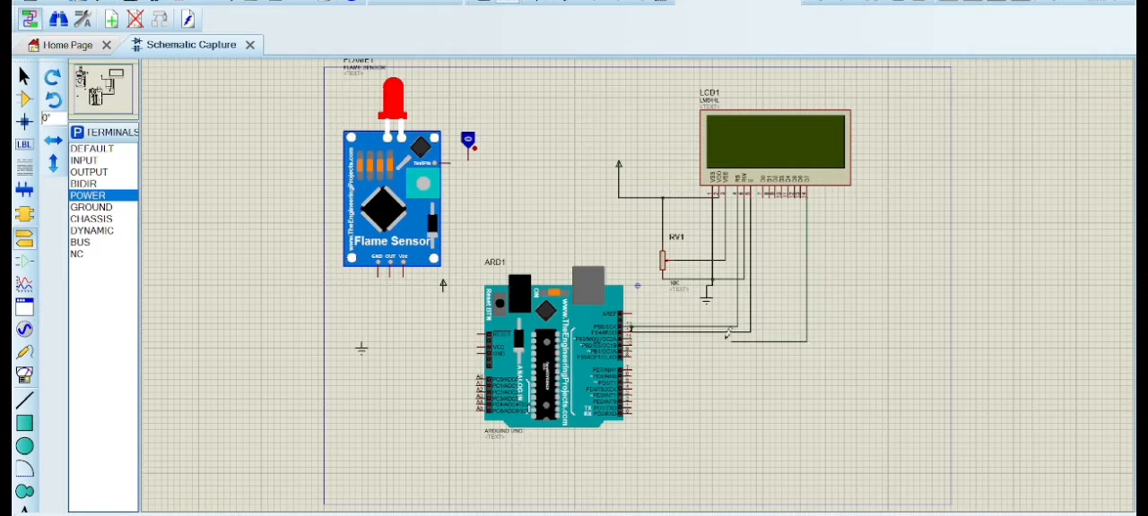
click(632, 352)
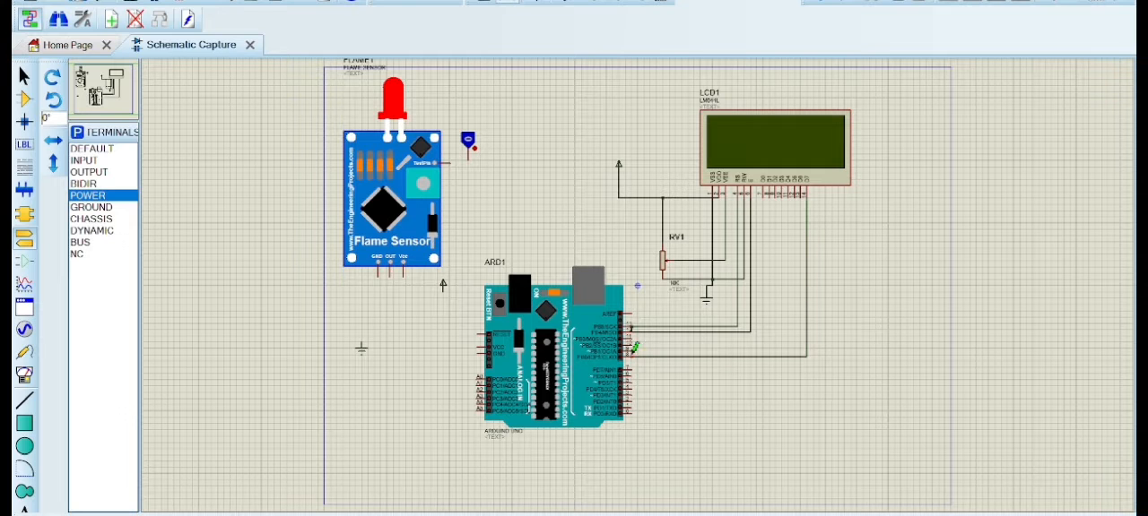
click(632, 350)
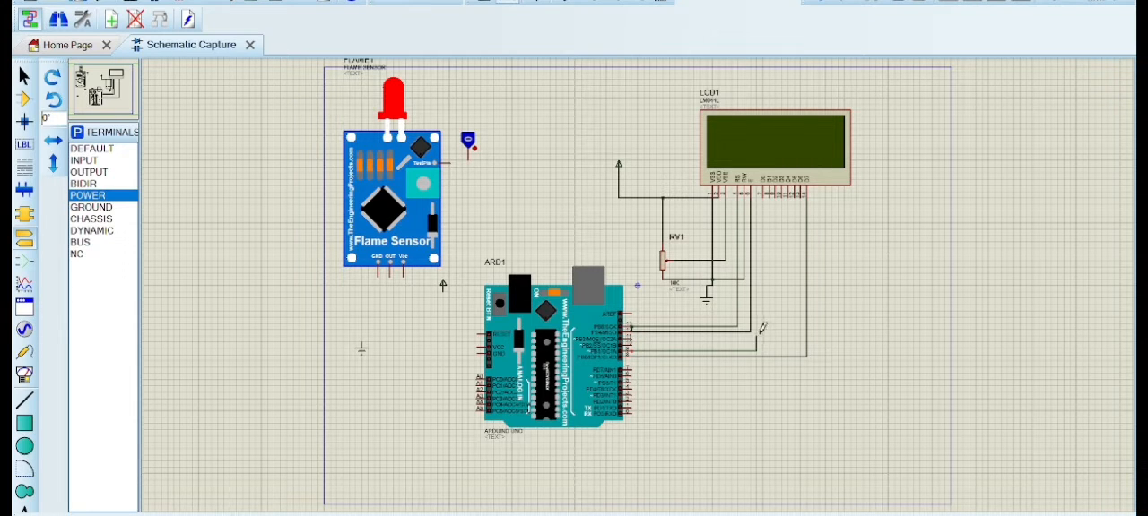
click(801, 198)
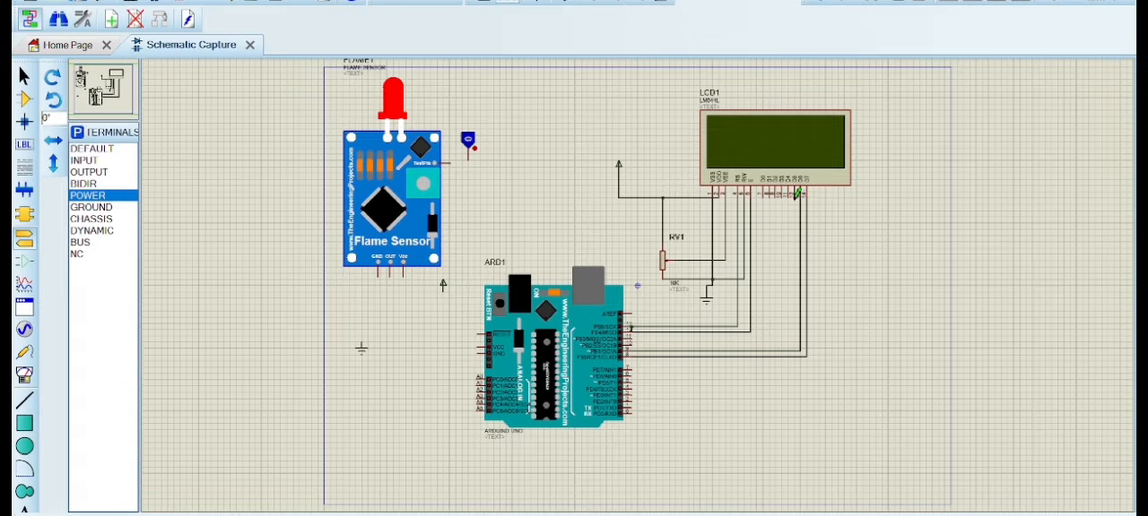
click(634, 344)
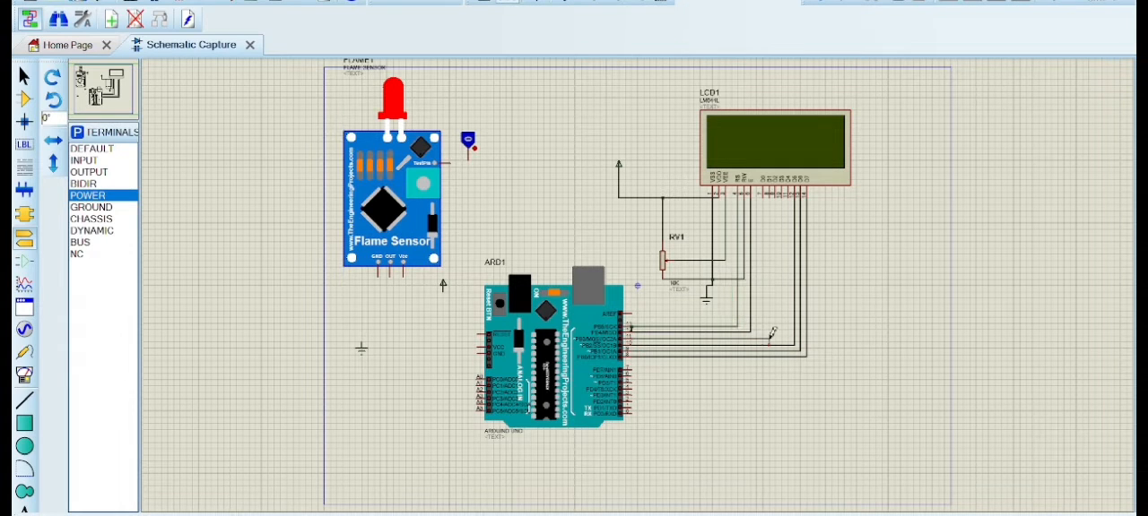
click(790, 196)
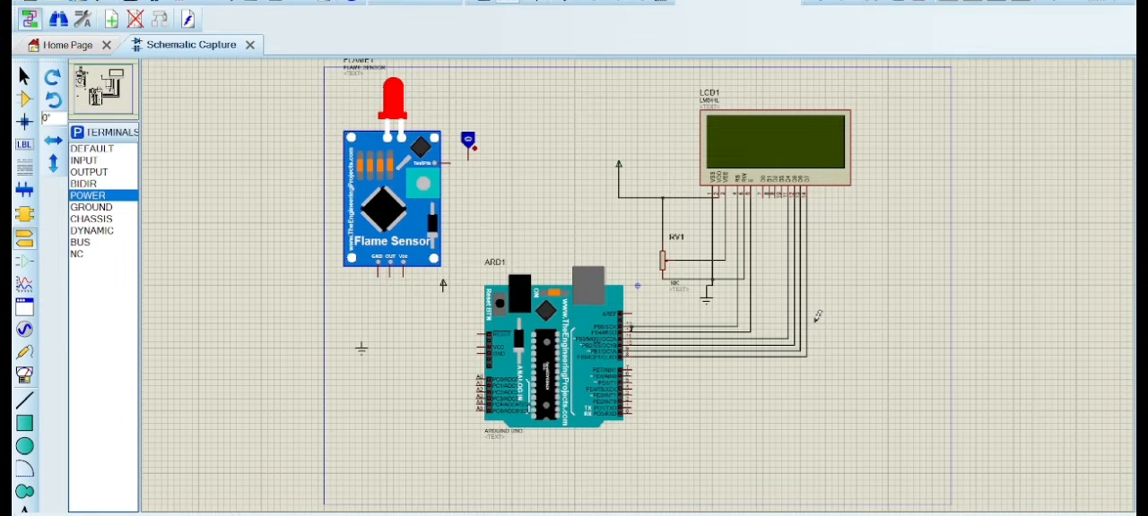
Wire the flame sensor's test pin to the logic toggle and its Vcc pin to the adjacent power terminal
click(450, 160)
click(473, 149)
click(444, 289)
click(405, 268)
Wire the flame sensor's GND pin to the ground terminal below it and its OUT pin to Arduino pin 7
click(377, 269)
click(361, 337)
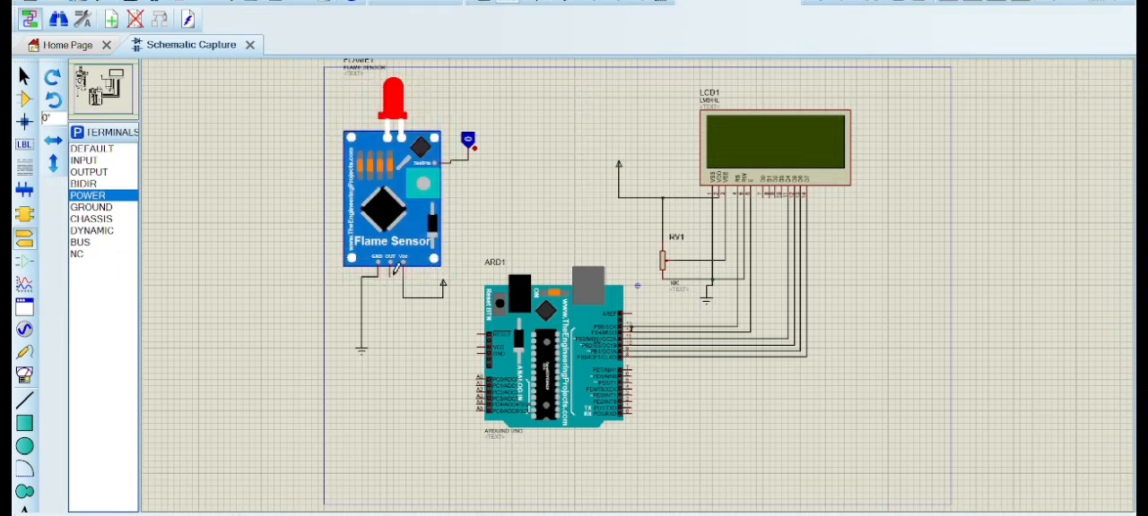
click(391, 267)
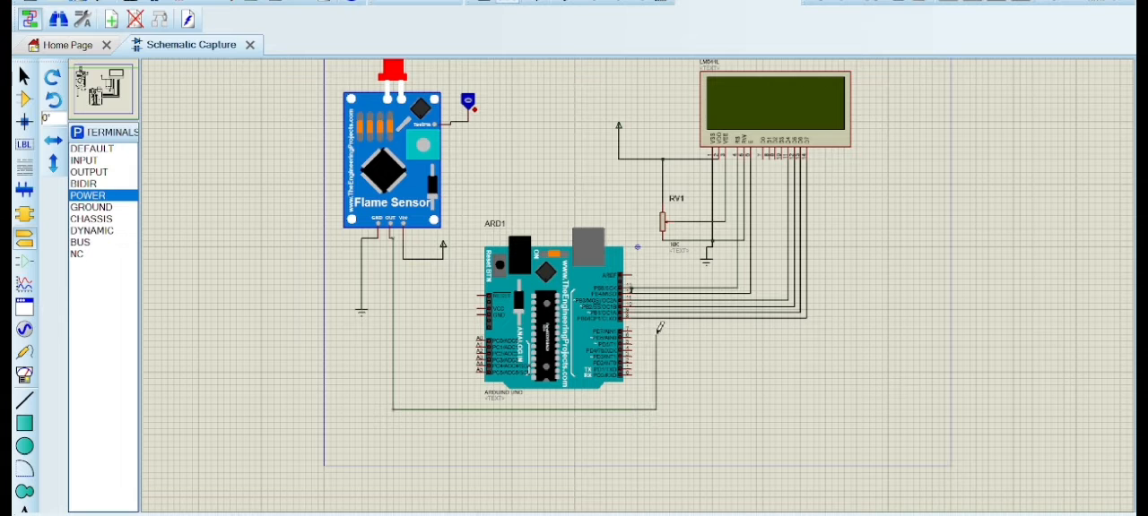
click(633, 329)
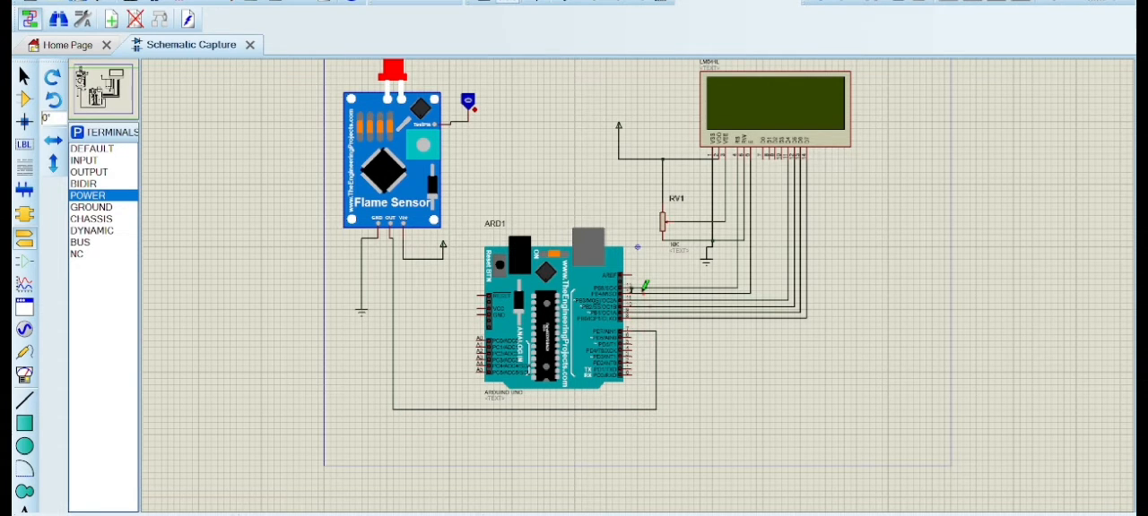
Load FlameSensorTEP.HEX from the Flame Sensor Library for Proteus folder as the flame sensor's program file
scroll(641, 282, up, 1)
scroll(635, 281, down, 2)
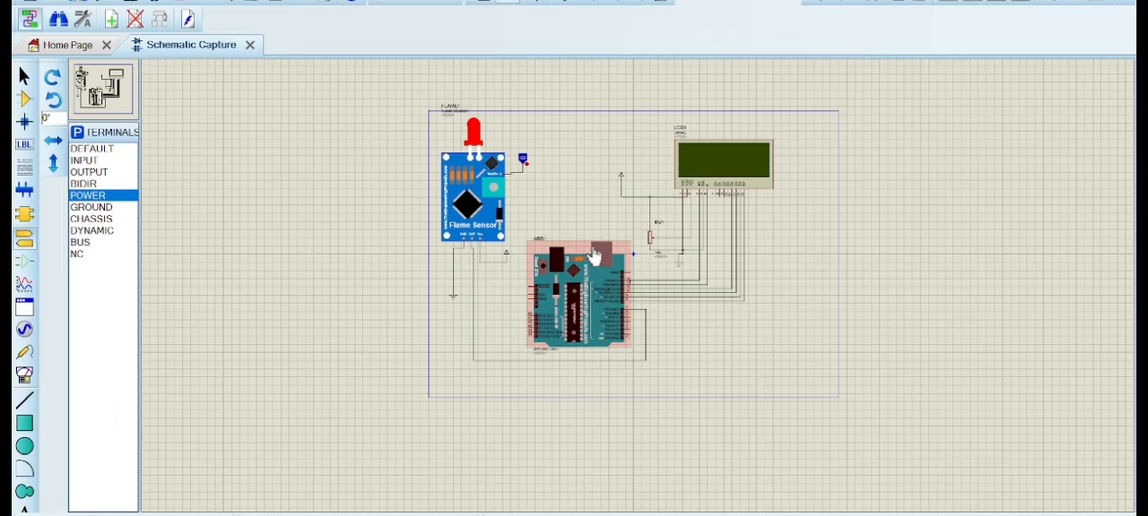
scroll(564, 188, up, 1)
scroll(559, 239, down, 1)
scroll(574, 269, up, 1)
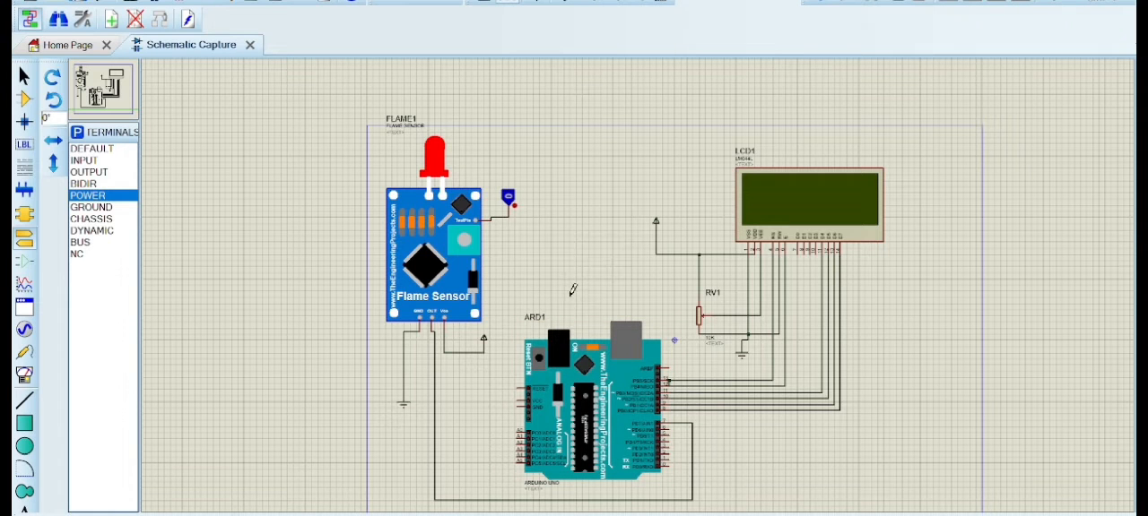
double_click(434, 272)
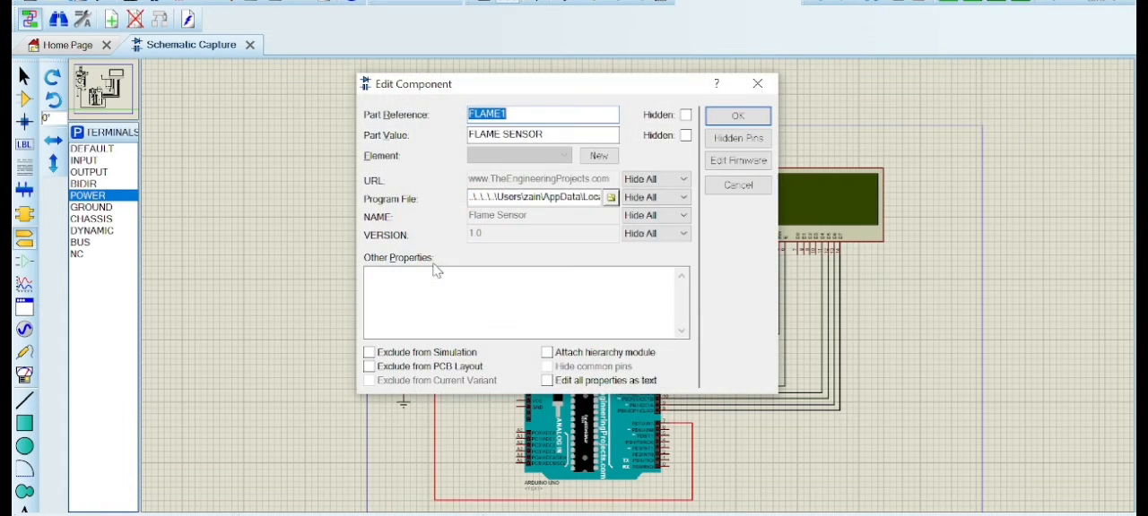
drag(469, 197, 602, 197)
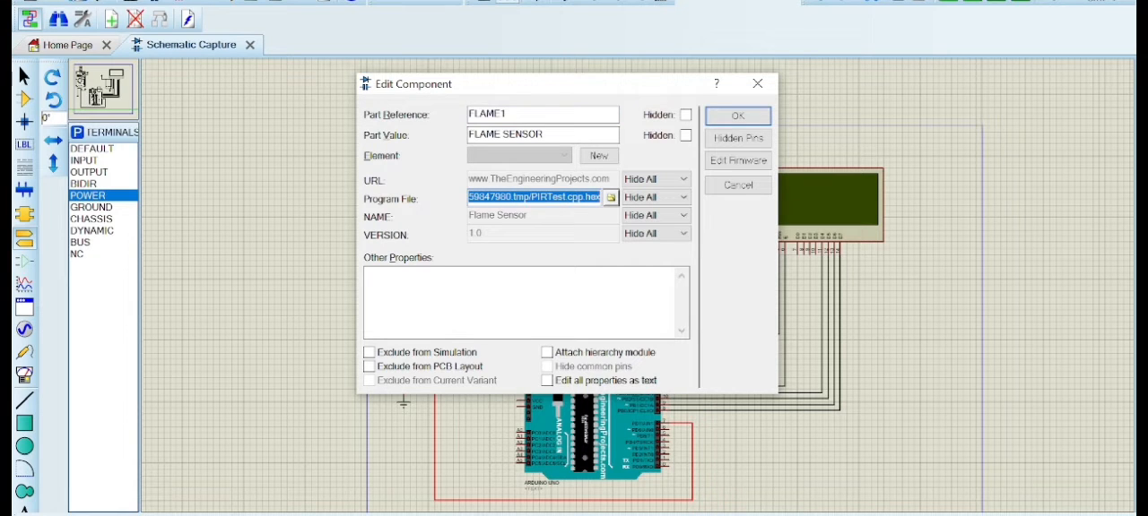
click(610, 197)
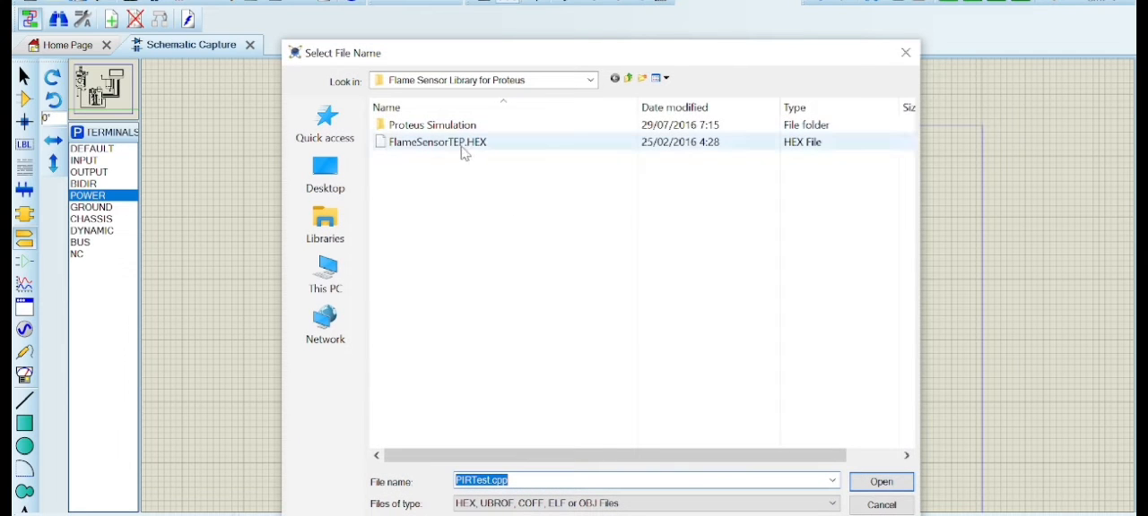
double_click(463, 145)
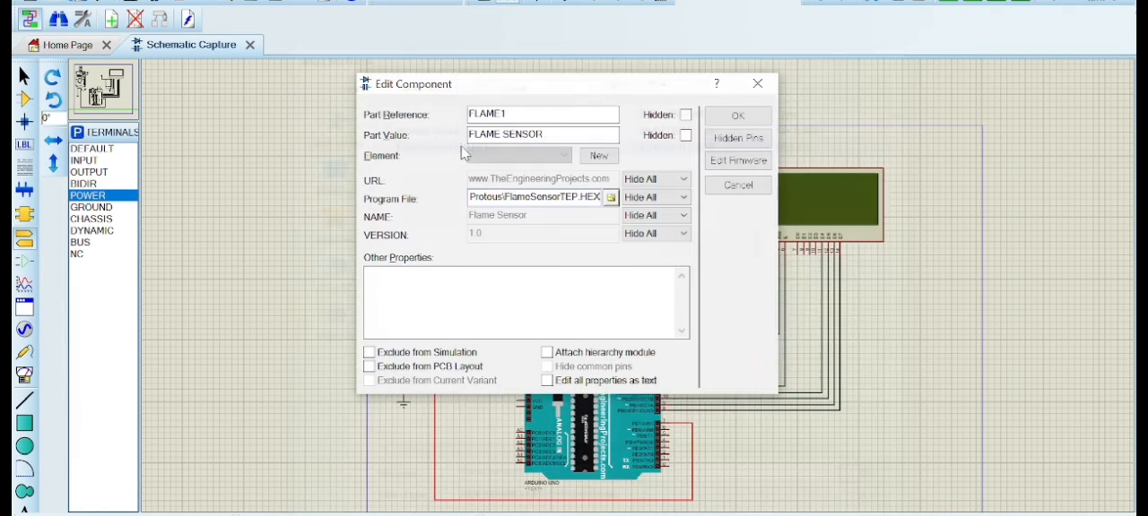
click(737, 116)
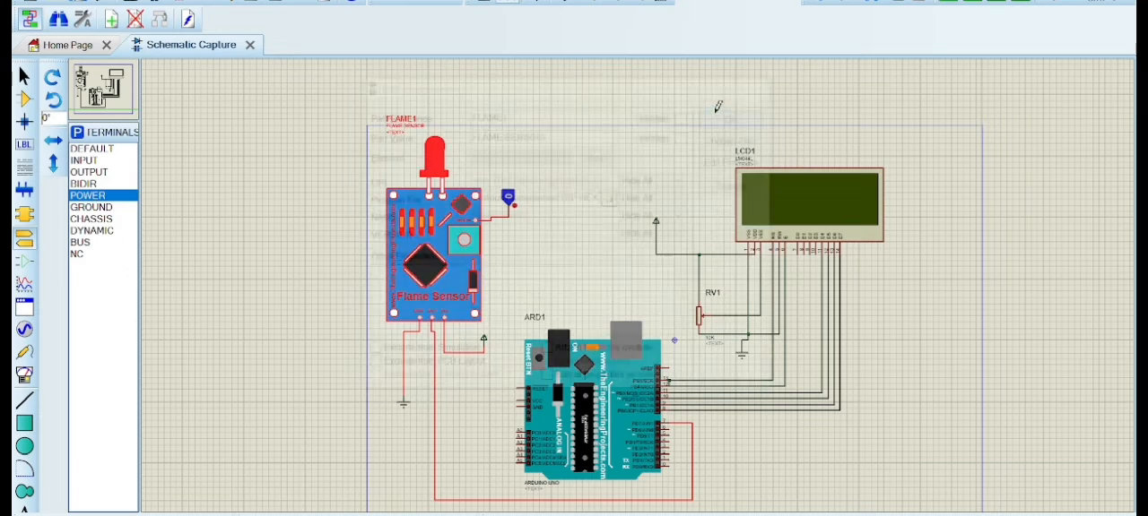
Inspect the LM044L LCD's component properties, including the visibility choices for its PCB footprint
double_click(805, 202)
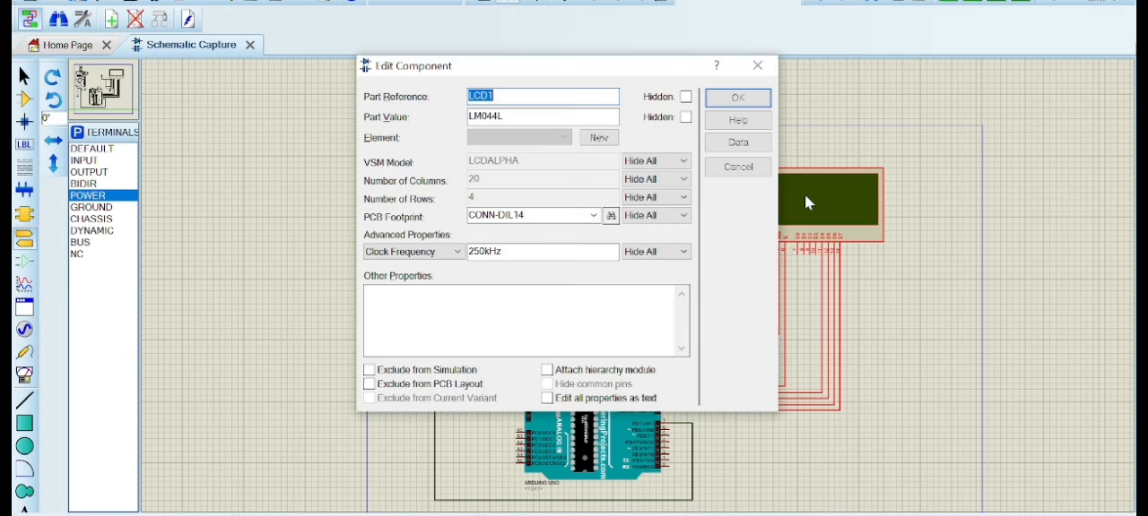
click(679, 219)
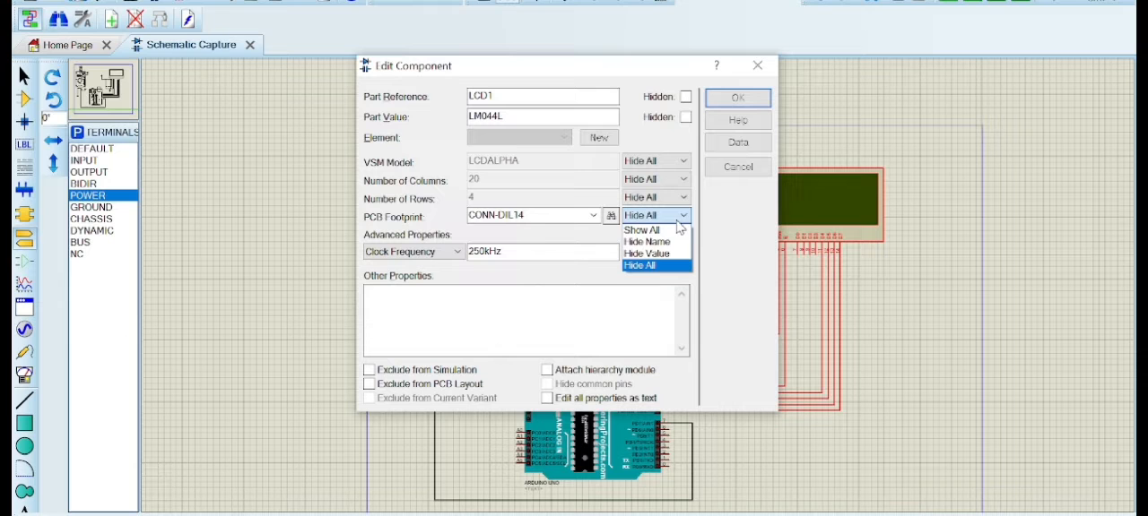
click(672, 243)
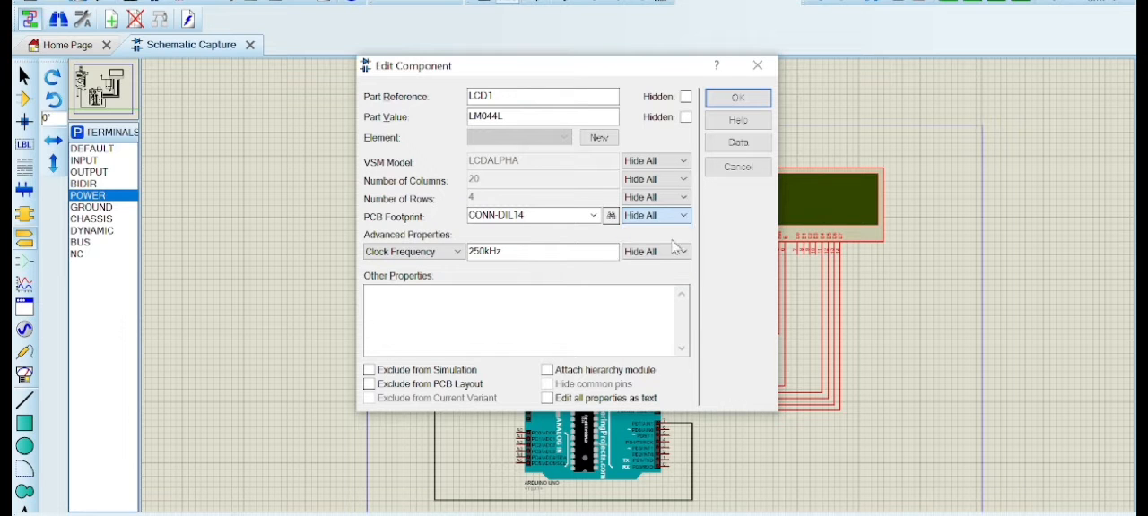
click(737, 99)
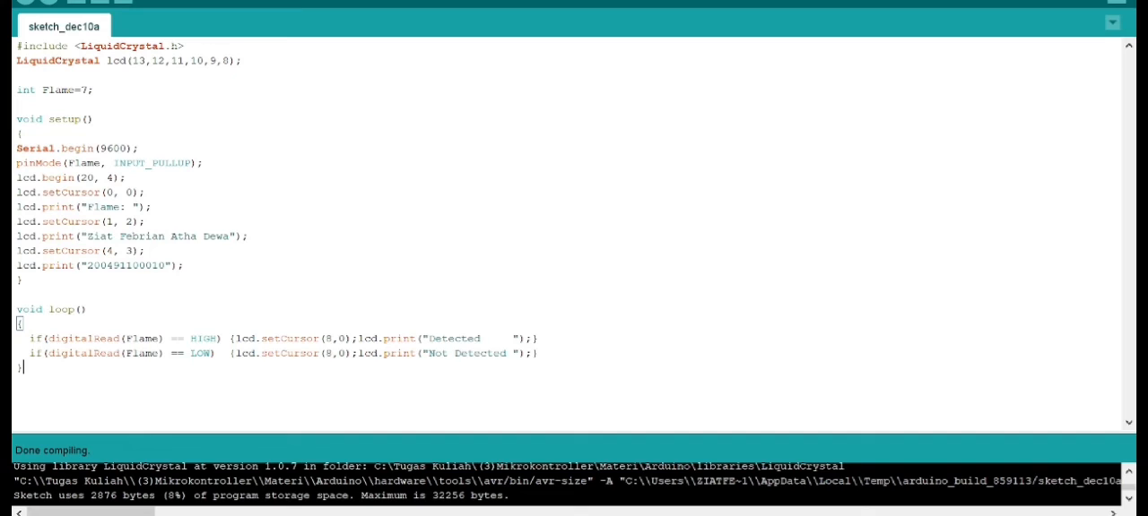
Compile sketch_dec10a in the Arduino IDE and enlarge the compiler output area
click(79, 0)
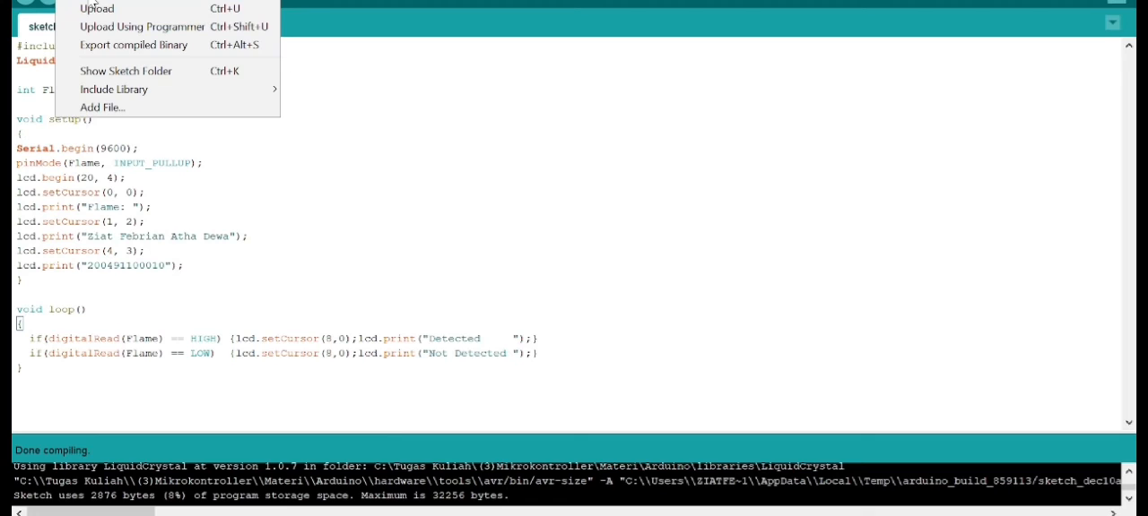
click(95, 7)
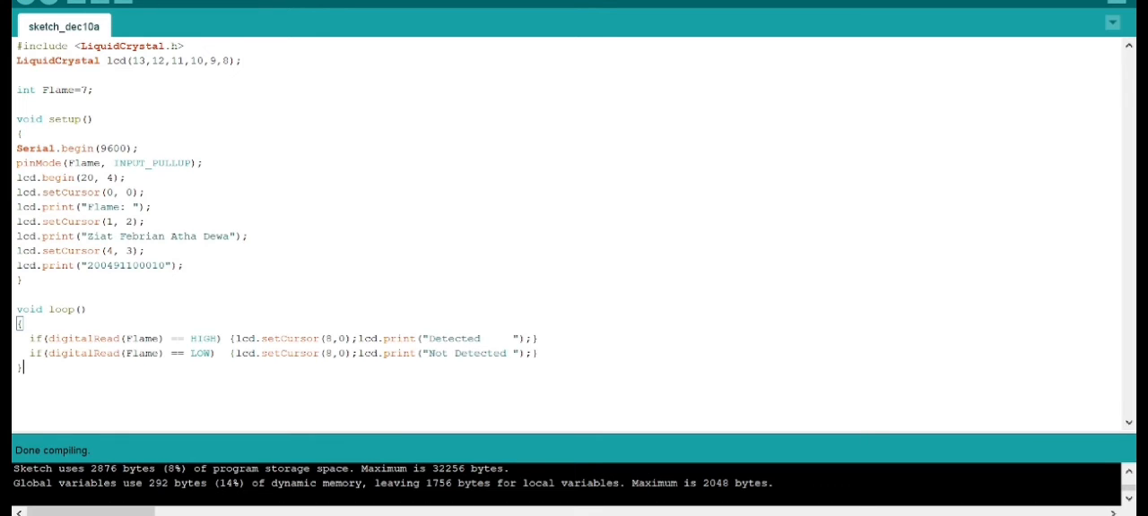
drag(660, 432, 651, 320)
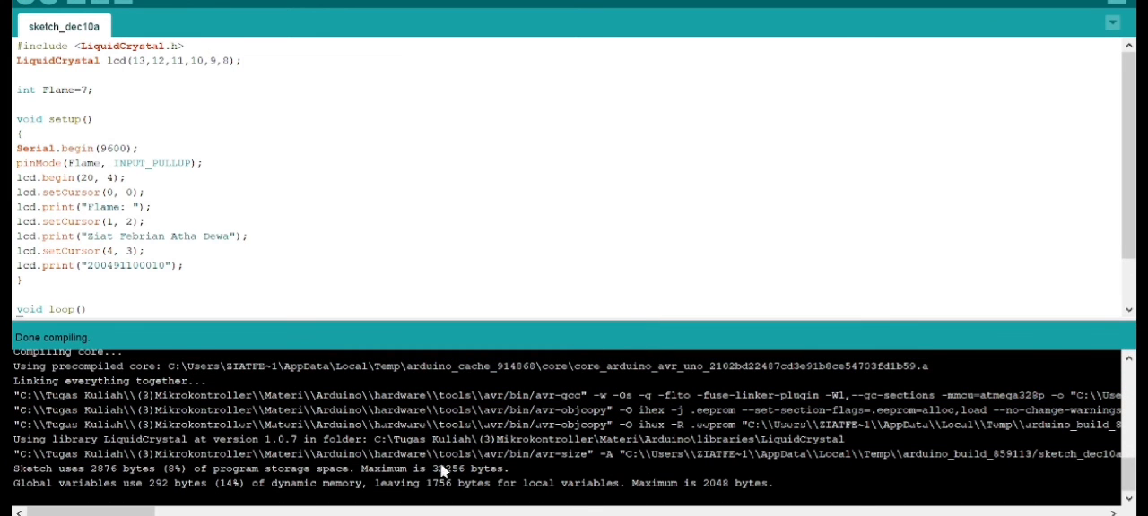
Copy the sketch_dec10a.ino.hex path from the compiler output and set it as the Arduino Uno's program file in Proteus
drag(119, 512, 214, 512)
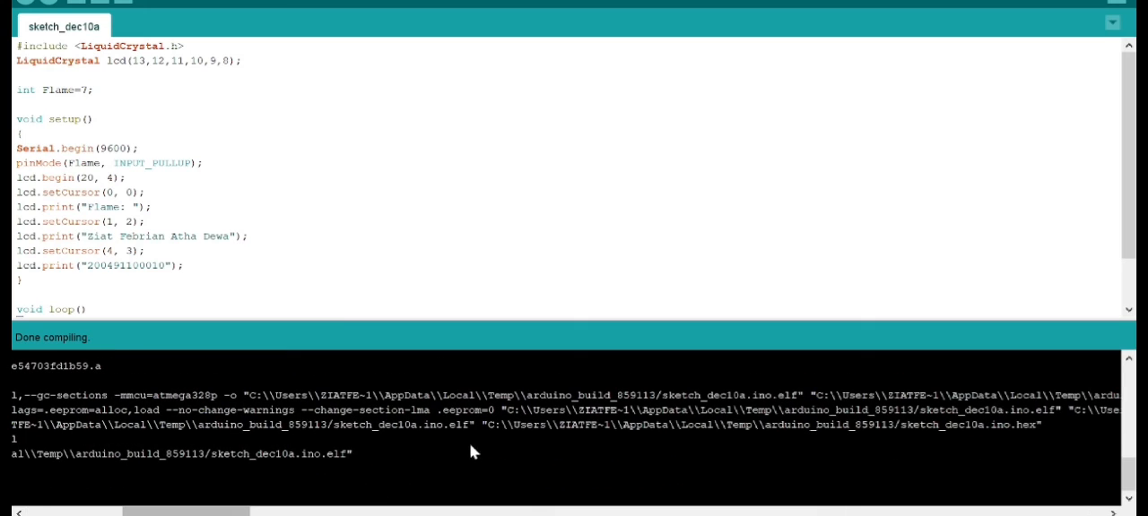
drag(488, 427, 1033, 435)
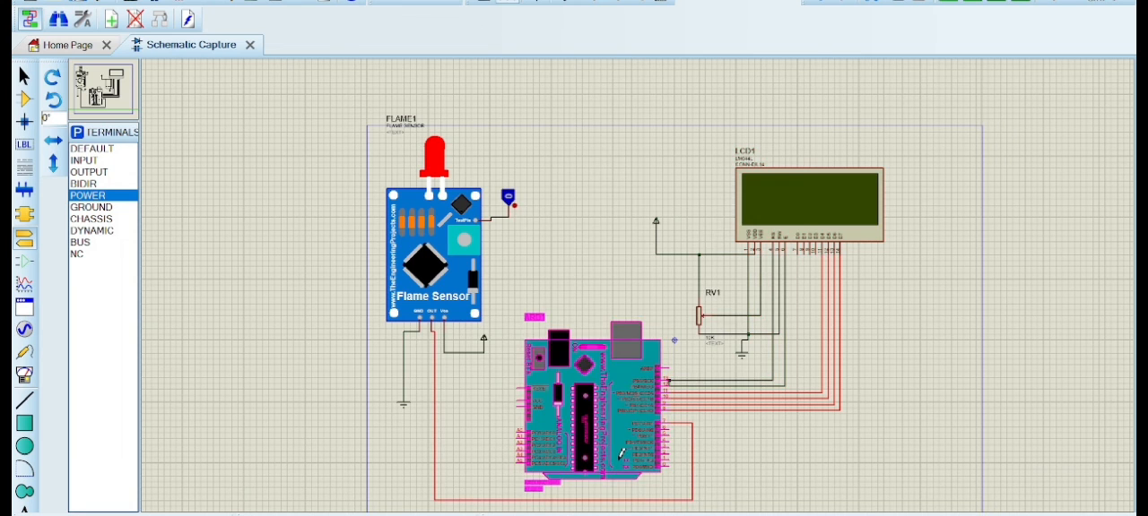
double_click(620, 453)
click(562, 99)
key(ctrl+v)
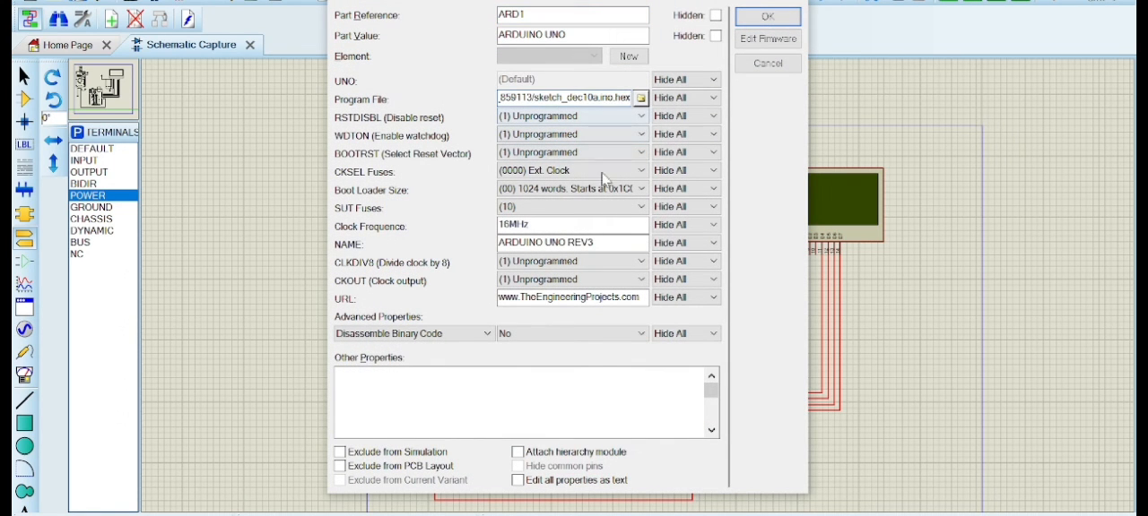
click(755, 20)
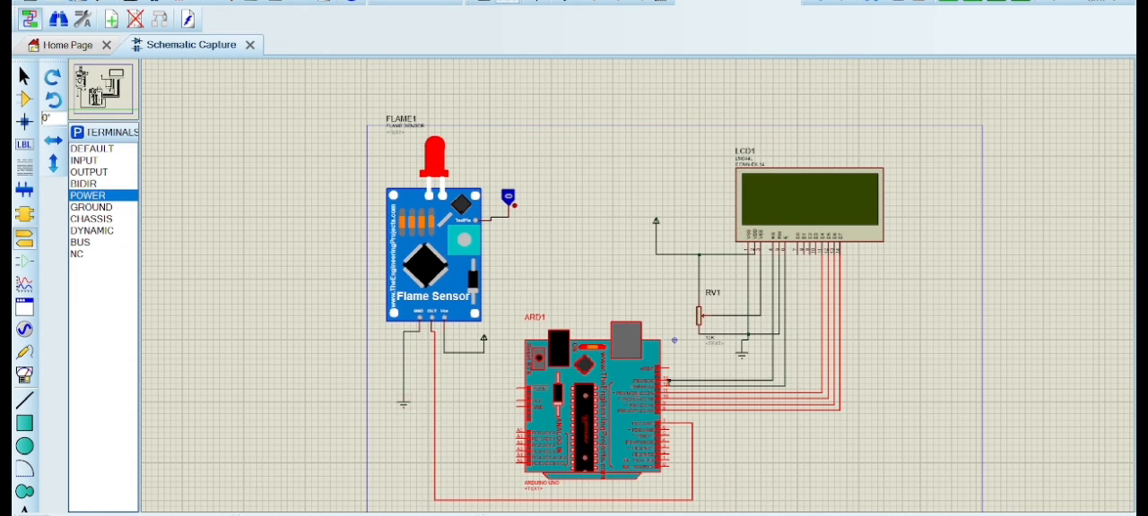
Run the simulation to check the LCD output and the wires at the Arduino, and stop it
click(29, 514)
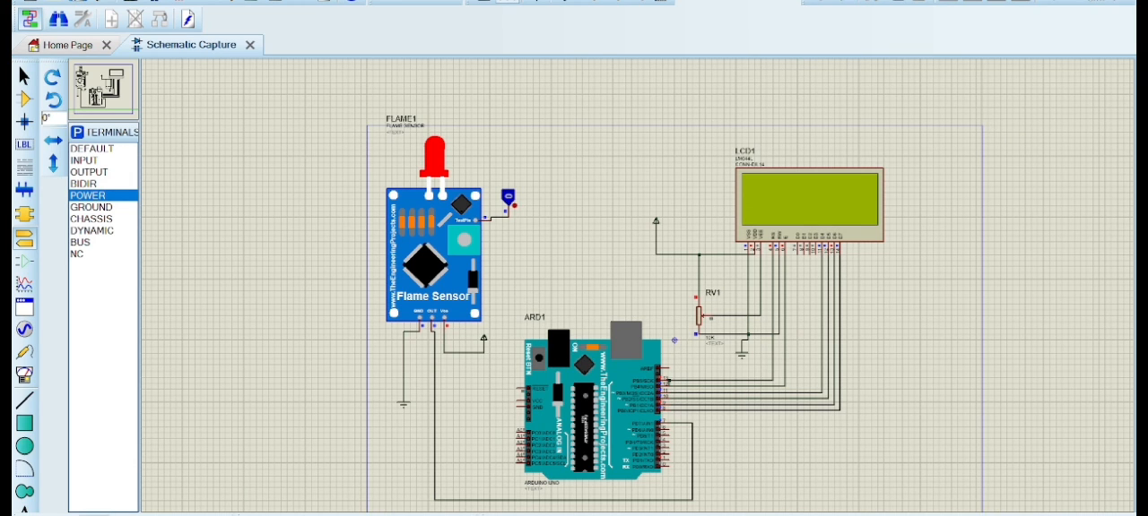
right_click(704, 382)
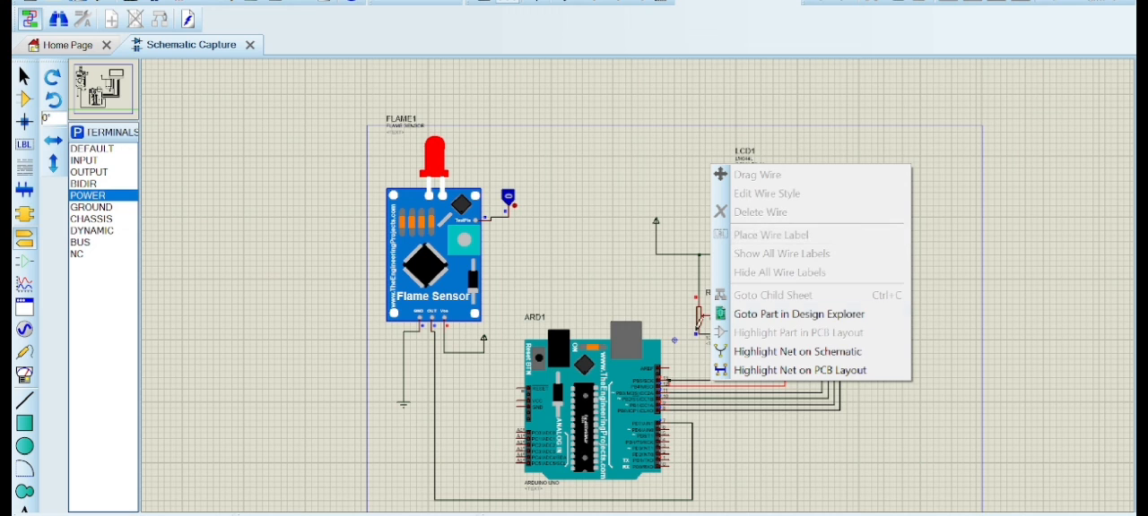
click(695, 381)
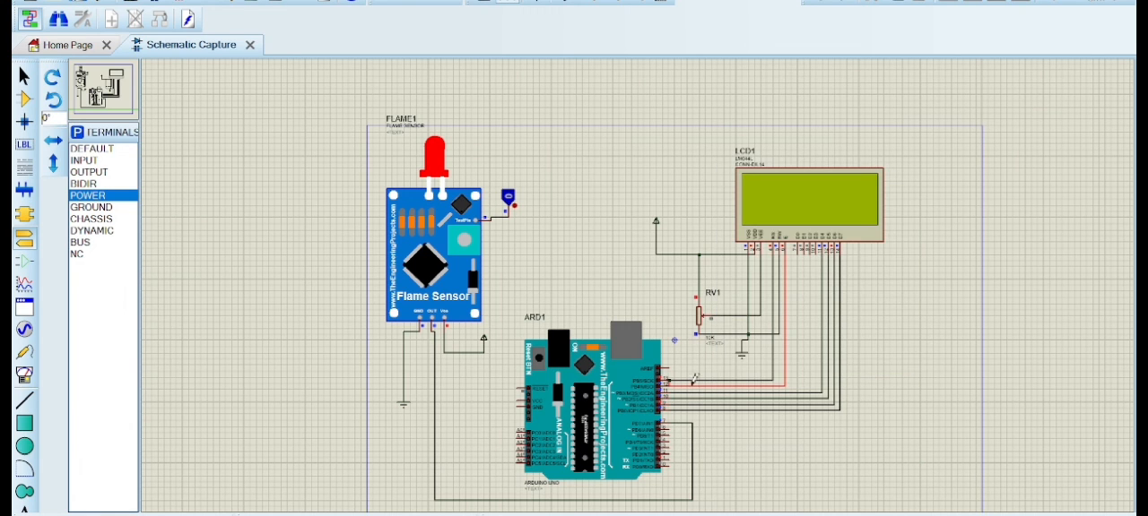
click(100, 515)
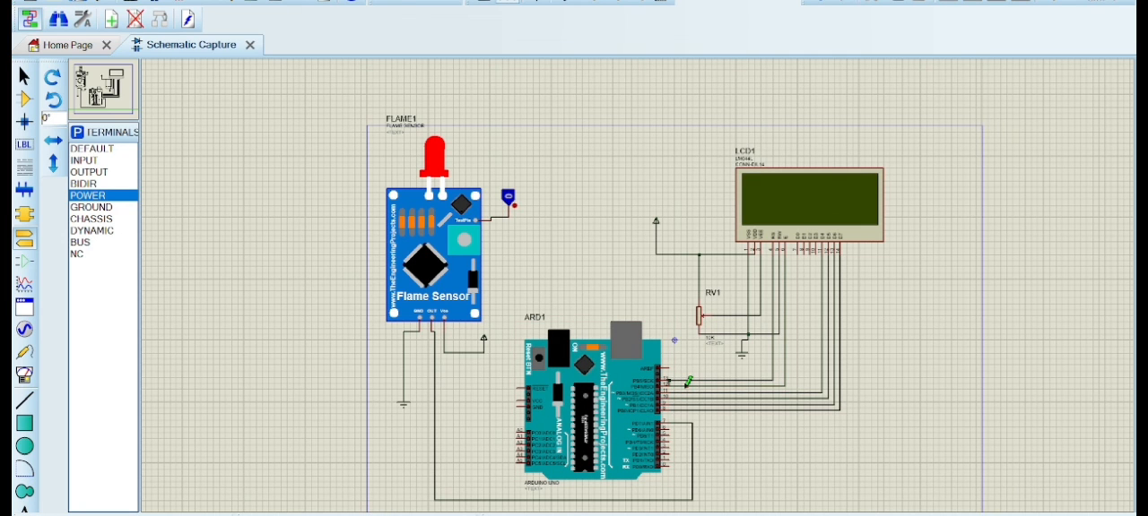
Delete the wire between the LCD's E pin and the Arduino, and rewire the E pin to Arduino pin 12
right_click(688, 382)
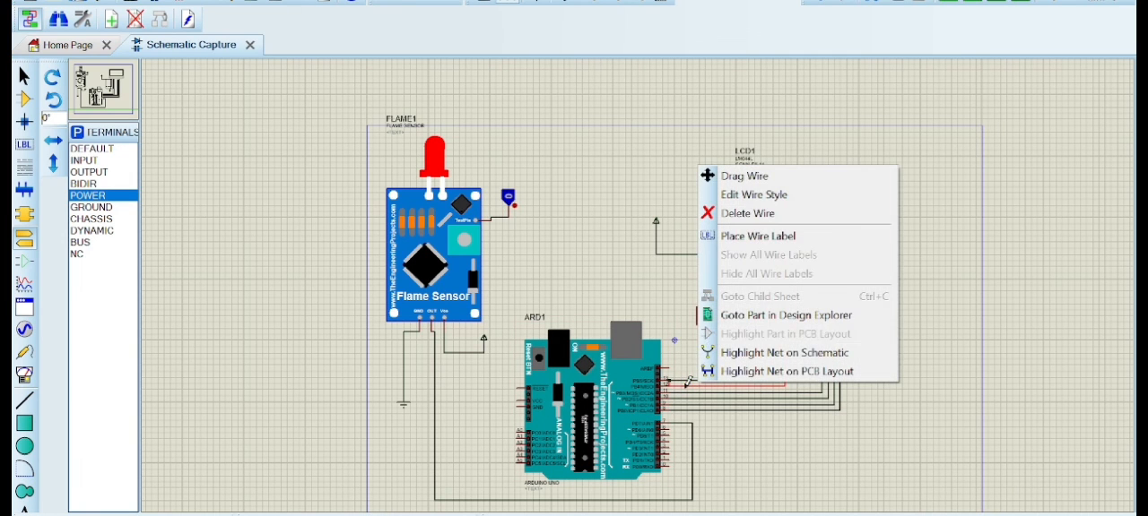
click(741, 213)
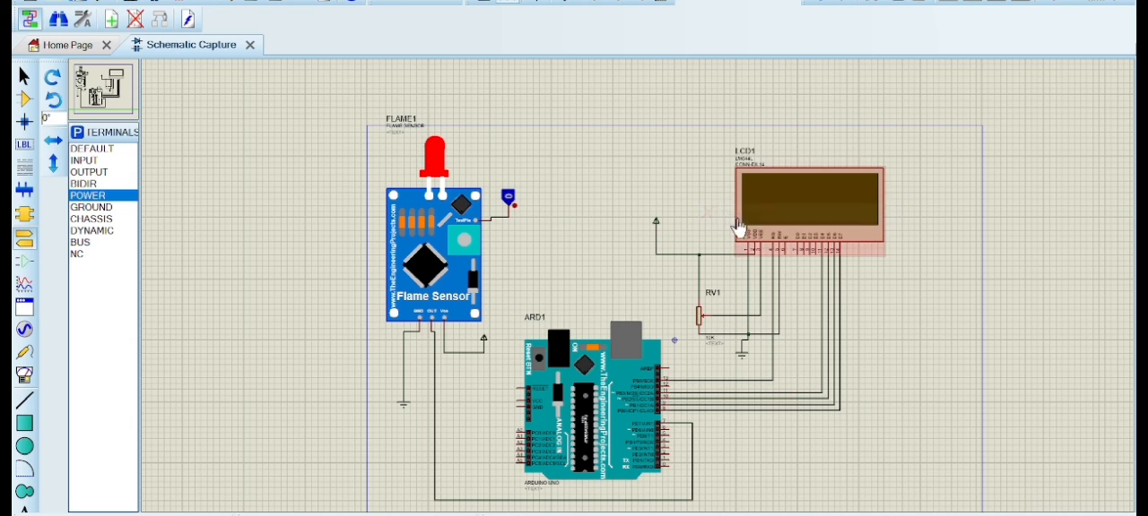
click(784, 253)
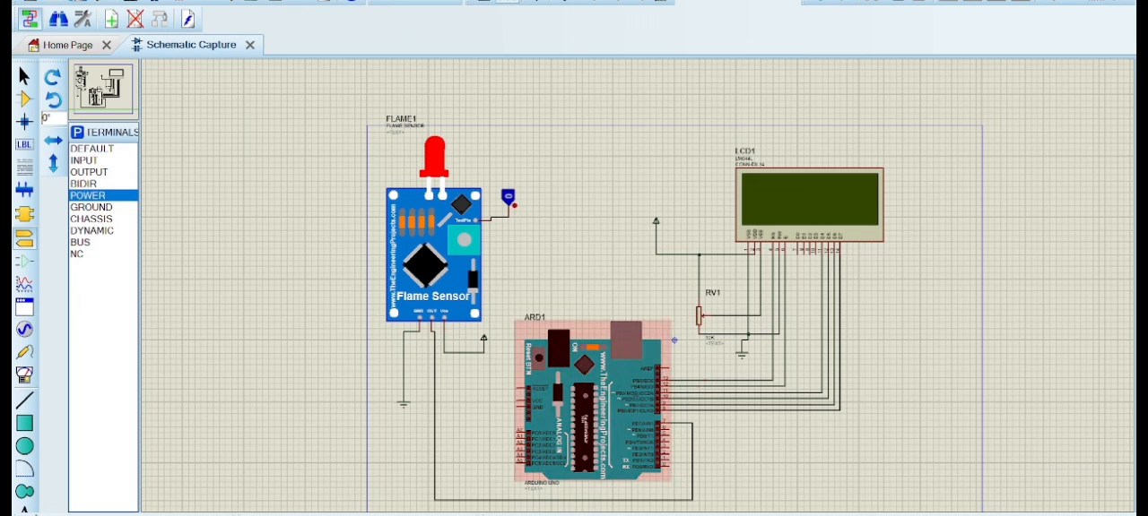
Run the simulation and toggle the flame sensor's test-pin logic state to 1 and back to 0 to test the LCD's response
click(26, 515)
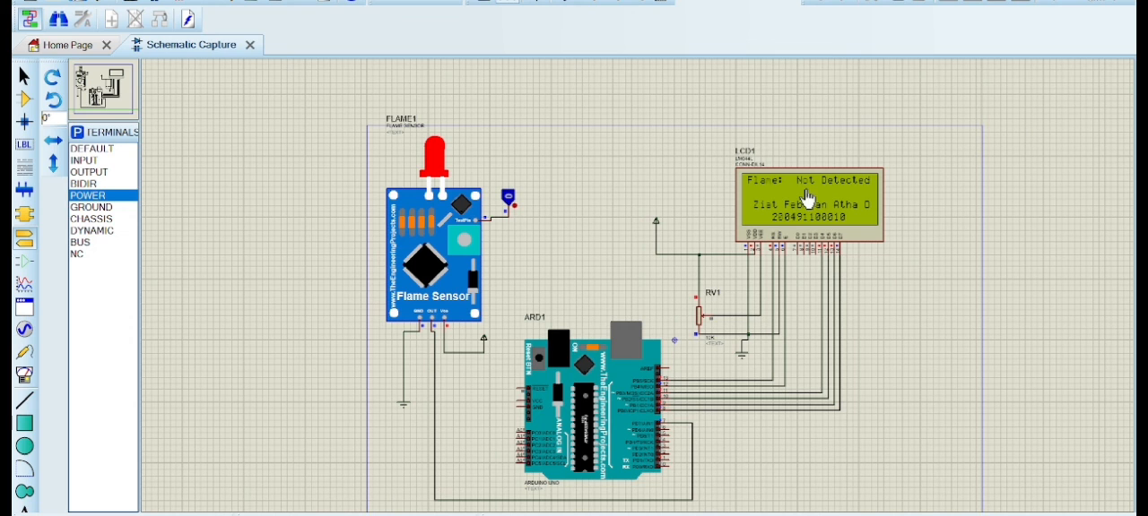
click(508, 198)
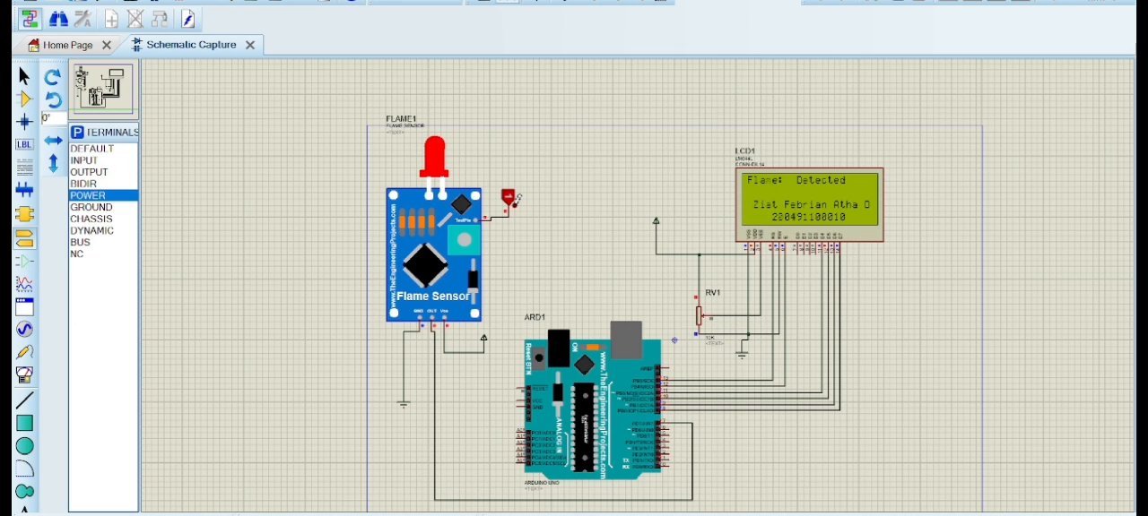
click(517, 198)
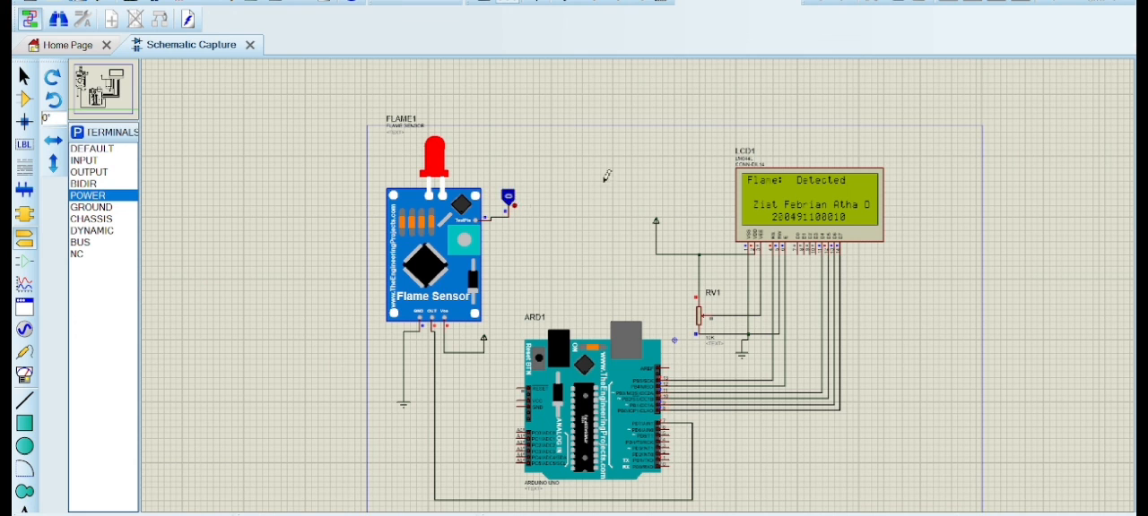